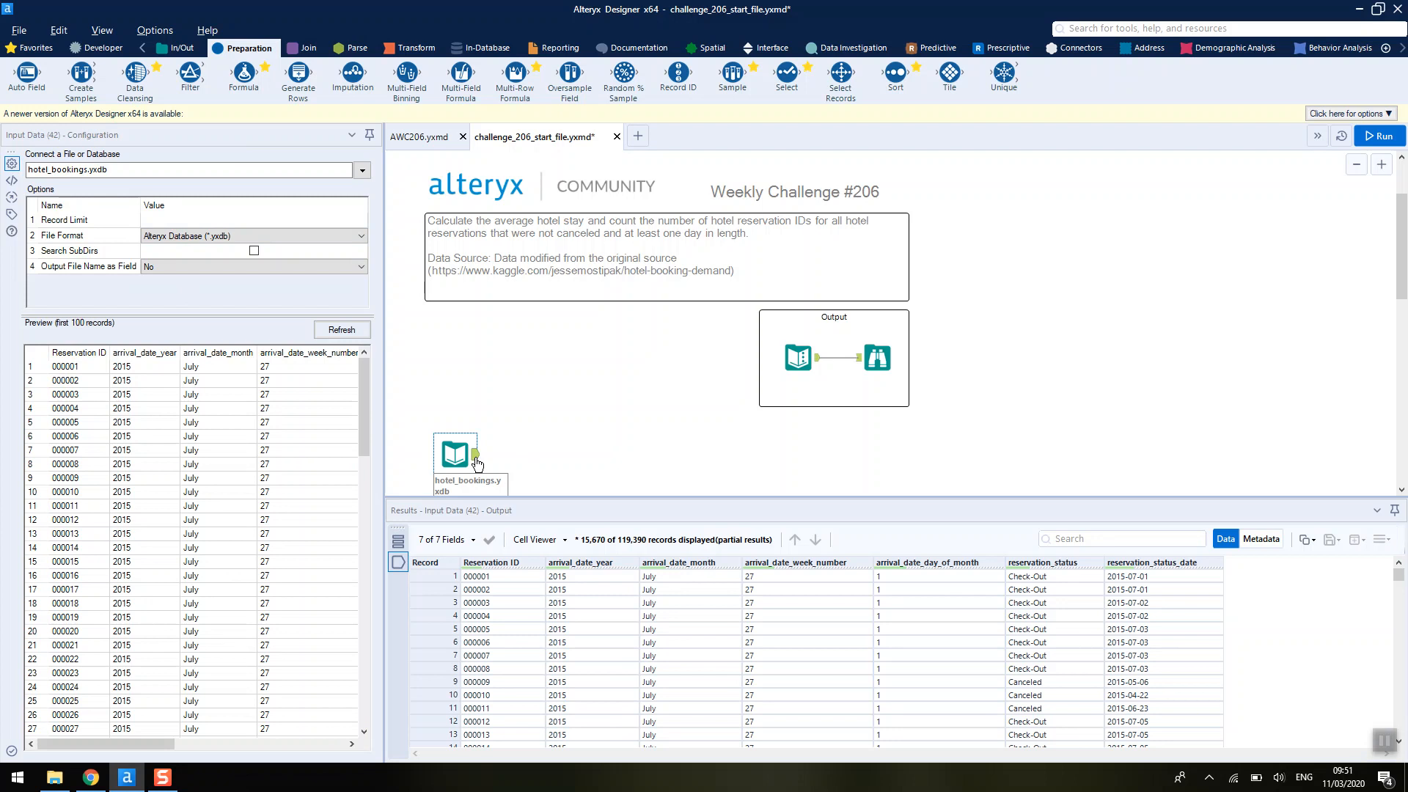
Step: Review the expected output and the hotel bookings data, and connect a Formula tool to the hotel_bookings.yxdb input
click(817, 364)
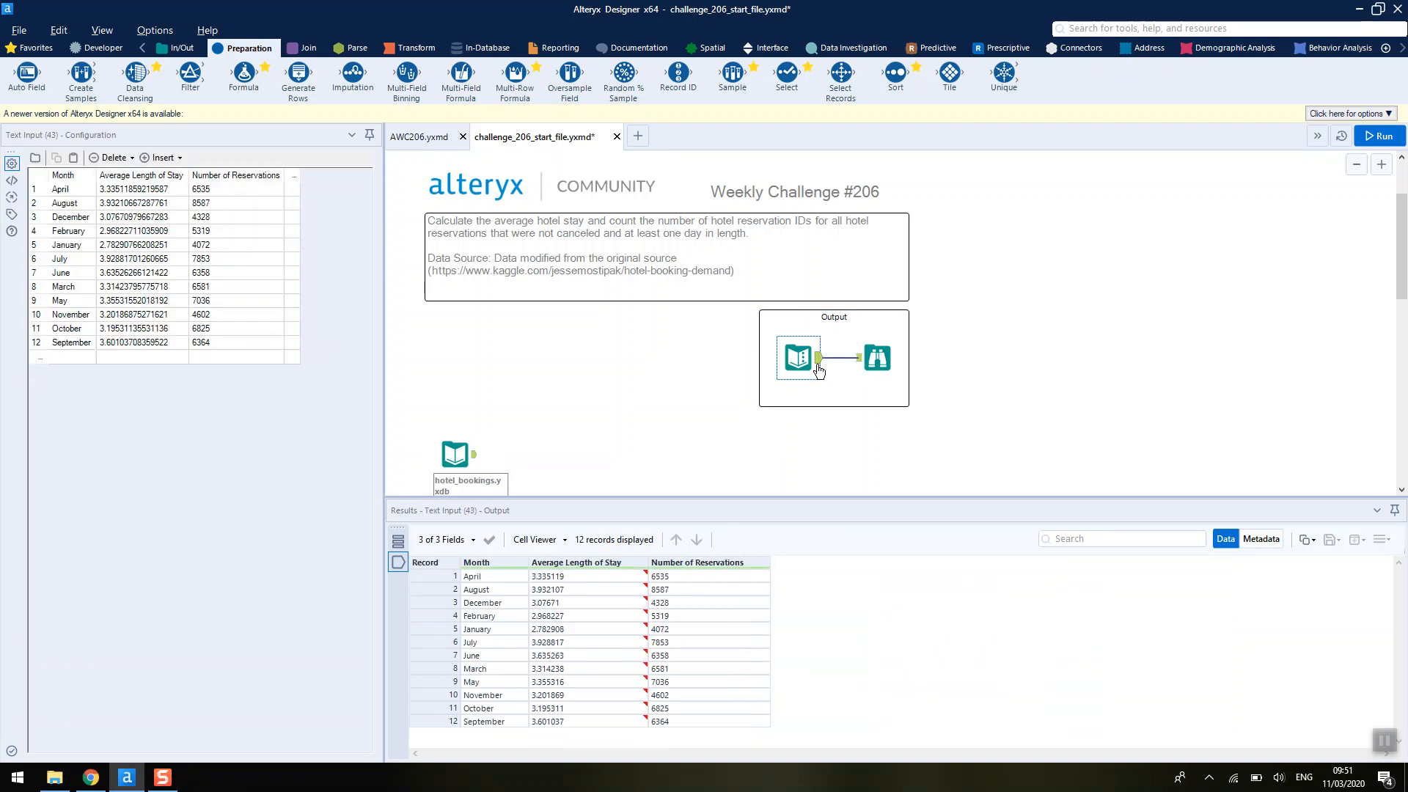
click(474, 452)
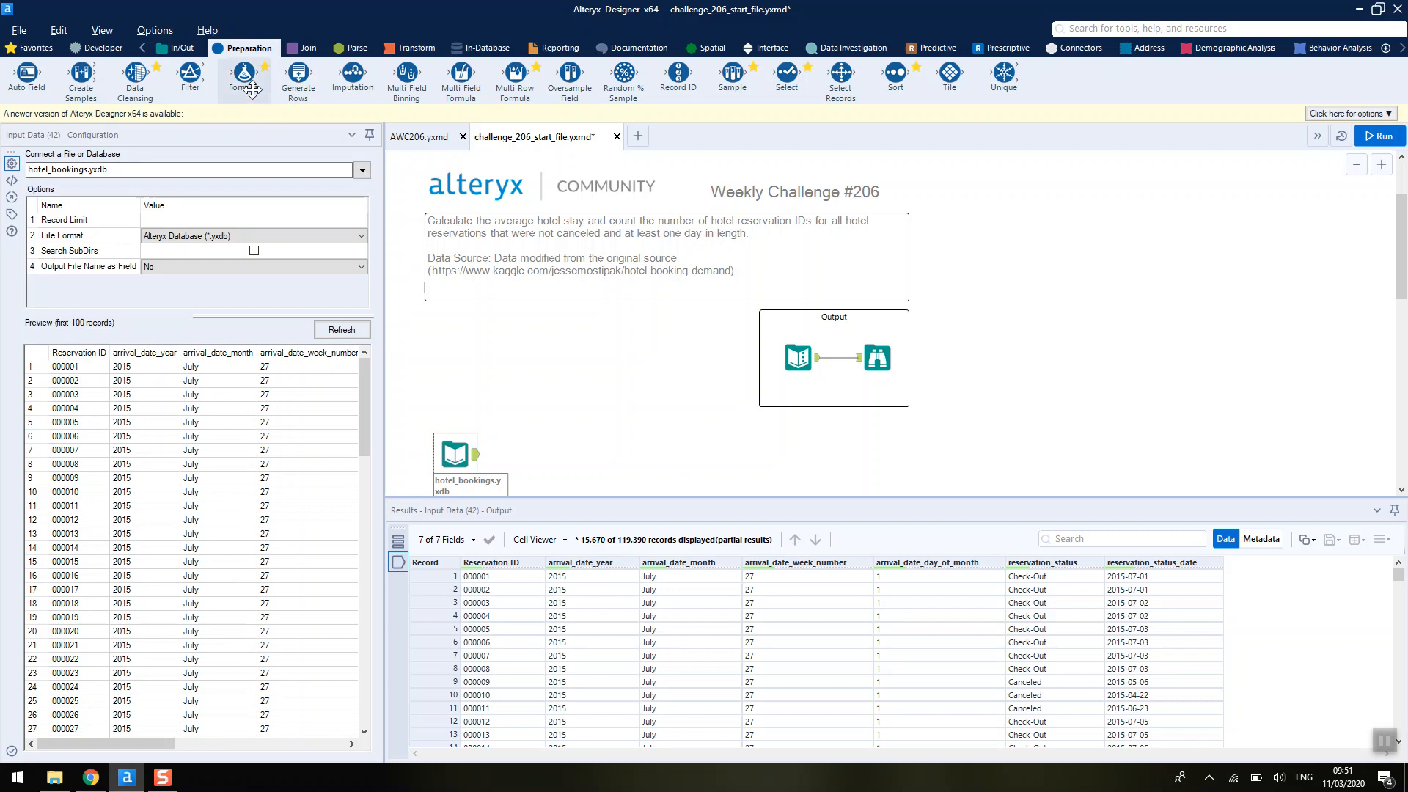
drag(251, 89, 534, 456)
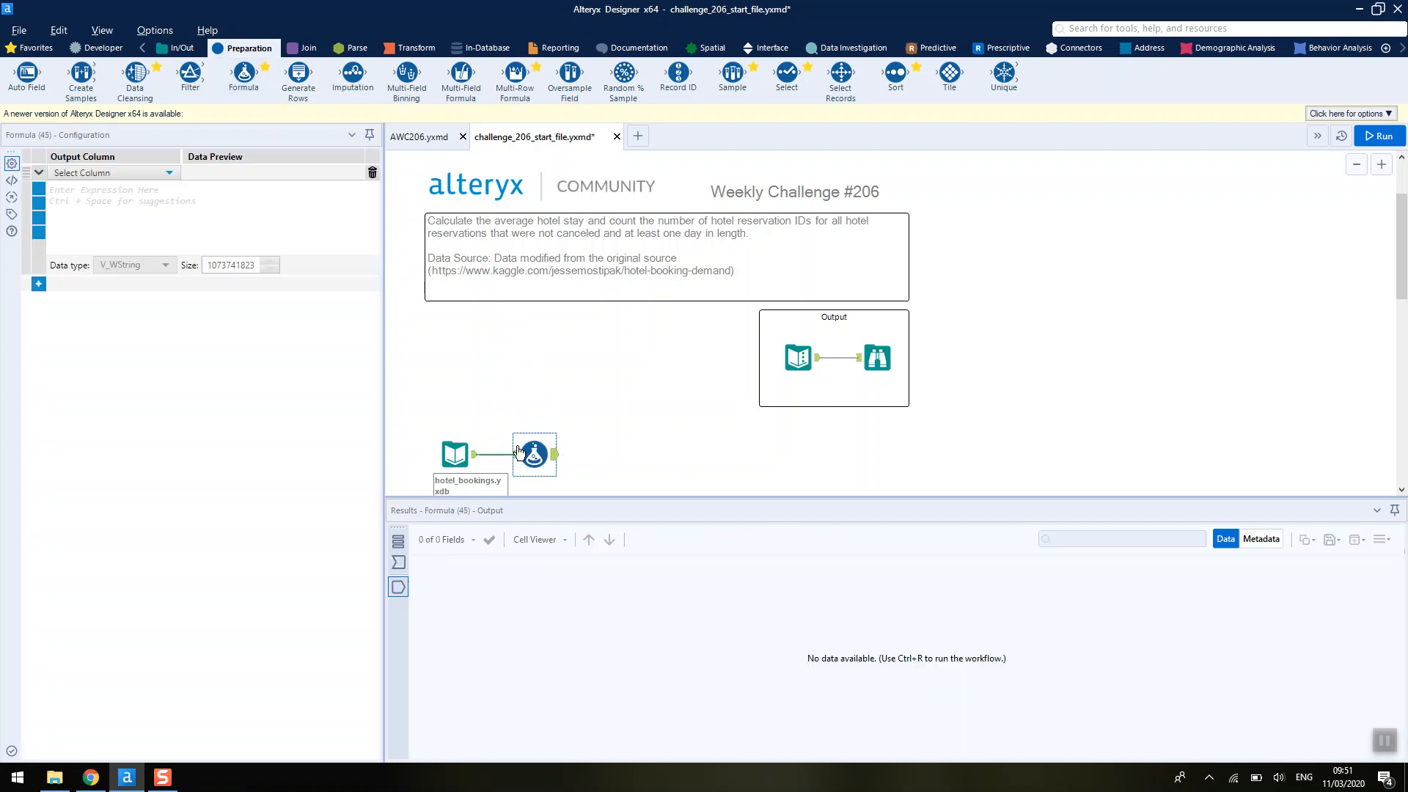
Step: Create a new output column named Arrival Date in the Formula tool with the Date data type
click(126, 176)
click(129, 189)
text(Arr)
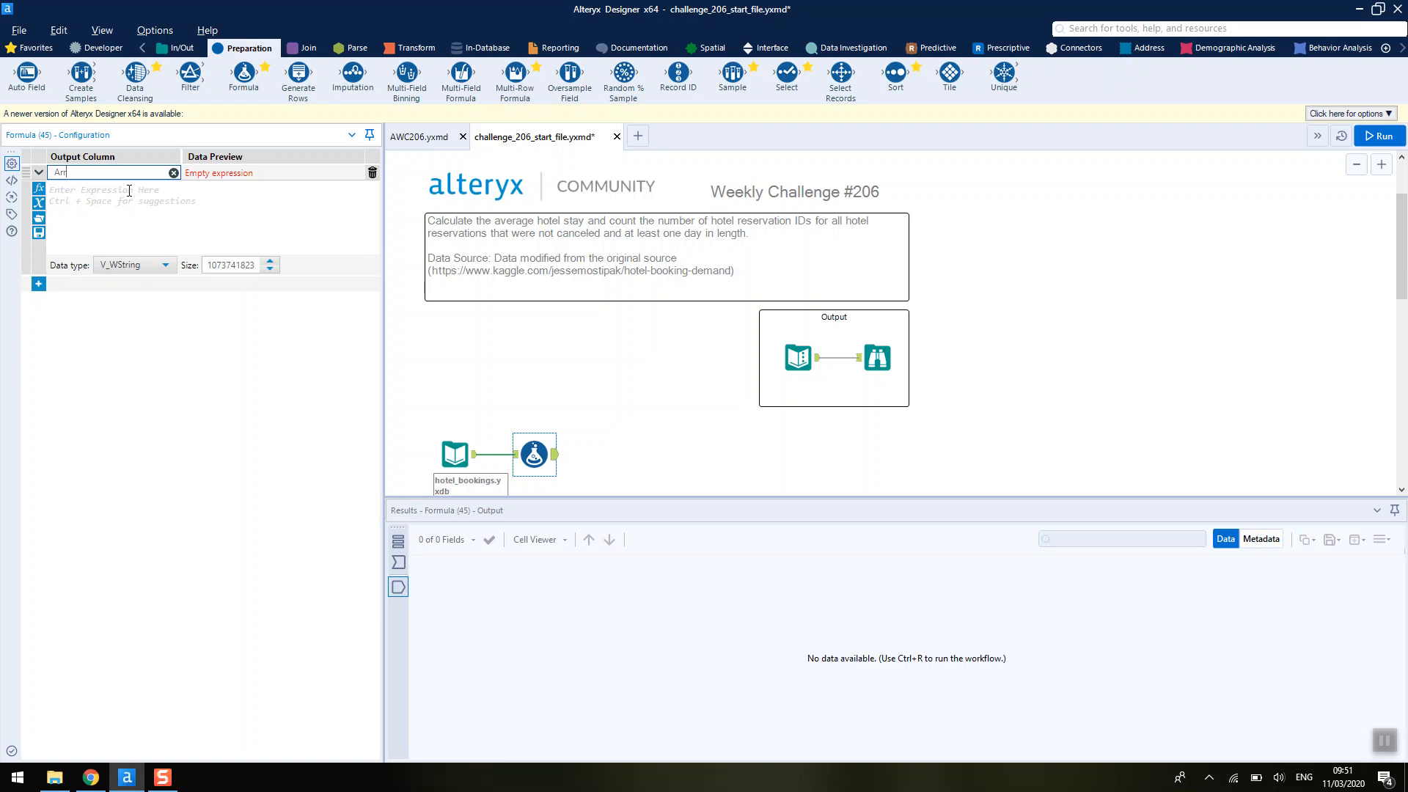
text(ival Date#)
key(BackSpace)
click(154, 269)
scroll(147, 322, down, 3)
click(147, 355)
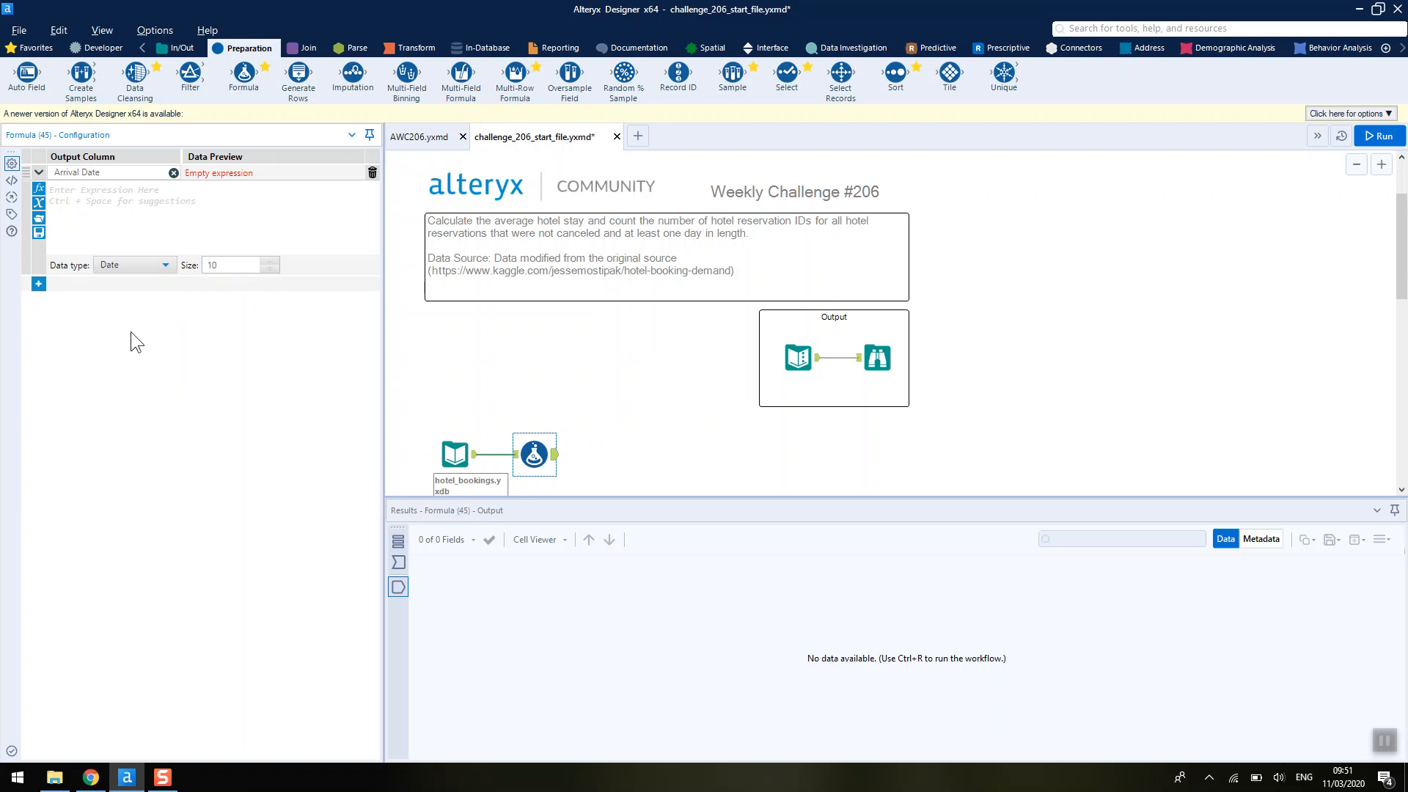
Step: Start the Arrival Date expression with the DateTimeParse(dt,f) function
click(79, 195)
text(datetine)
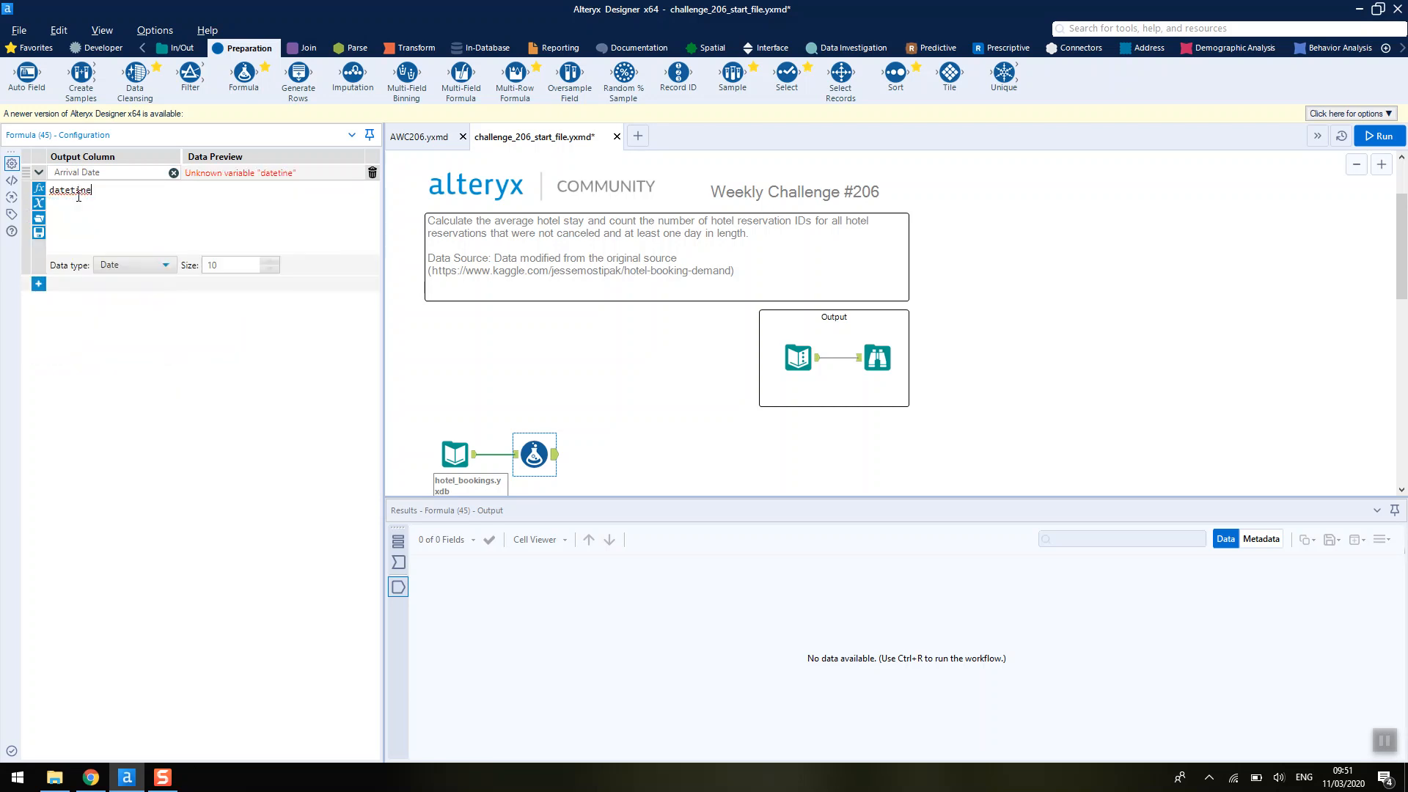
key(BackSpace)
key(BackSpace)
text(mepa)
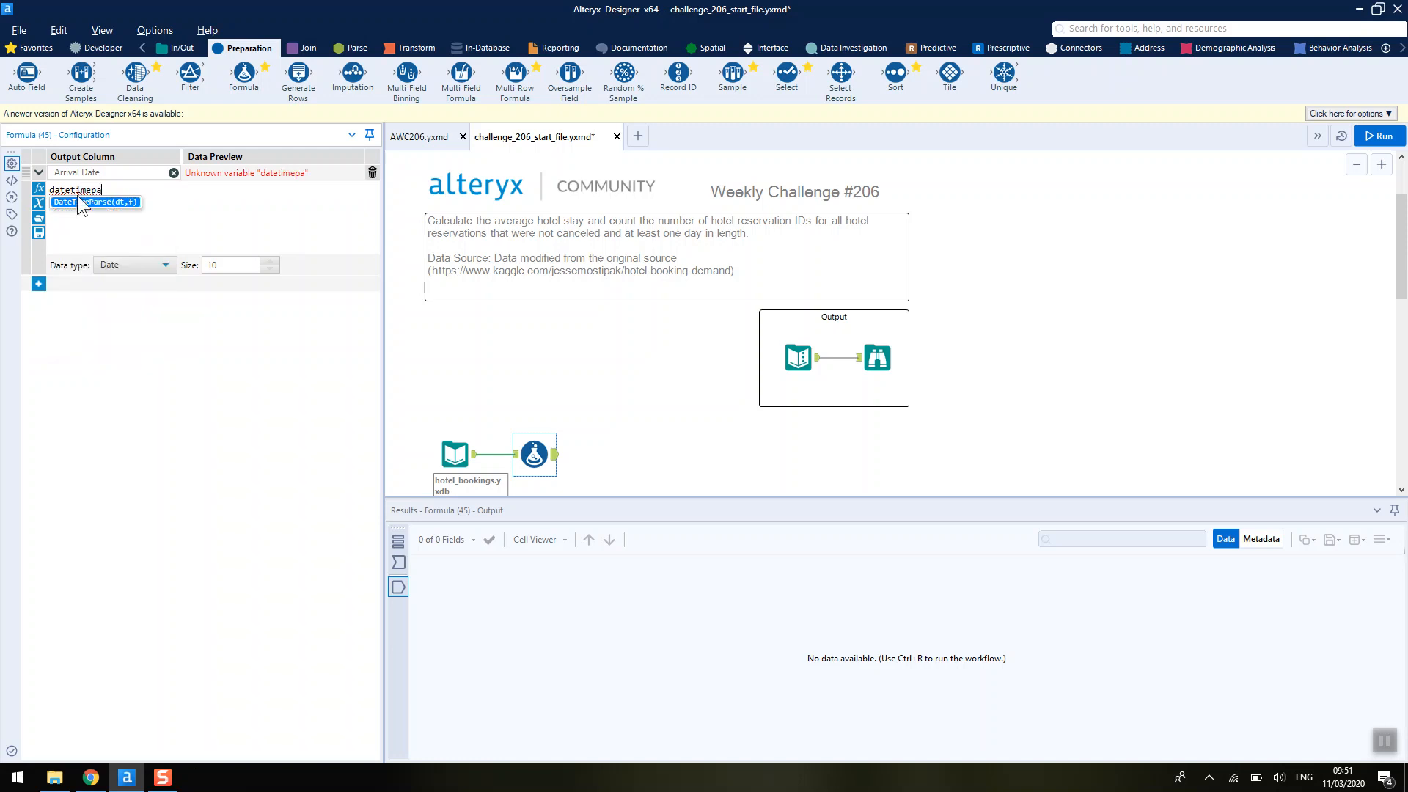
click(79, 202)
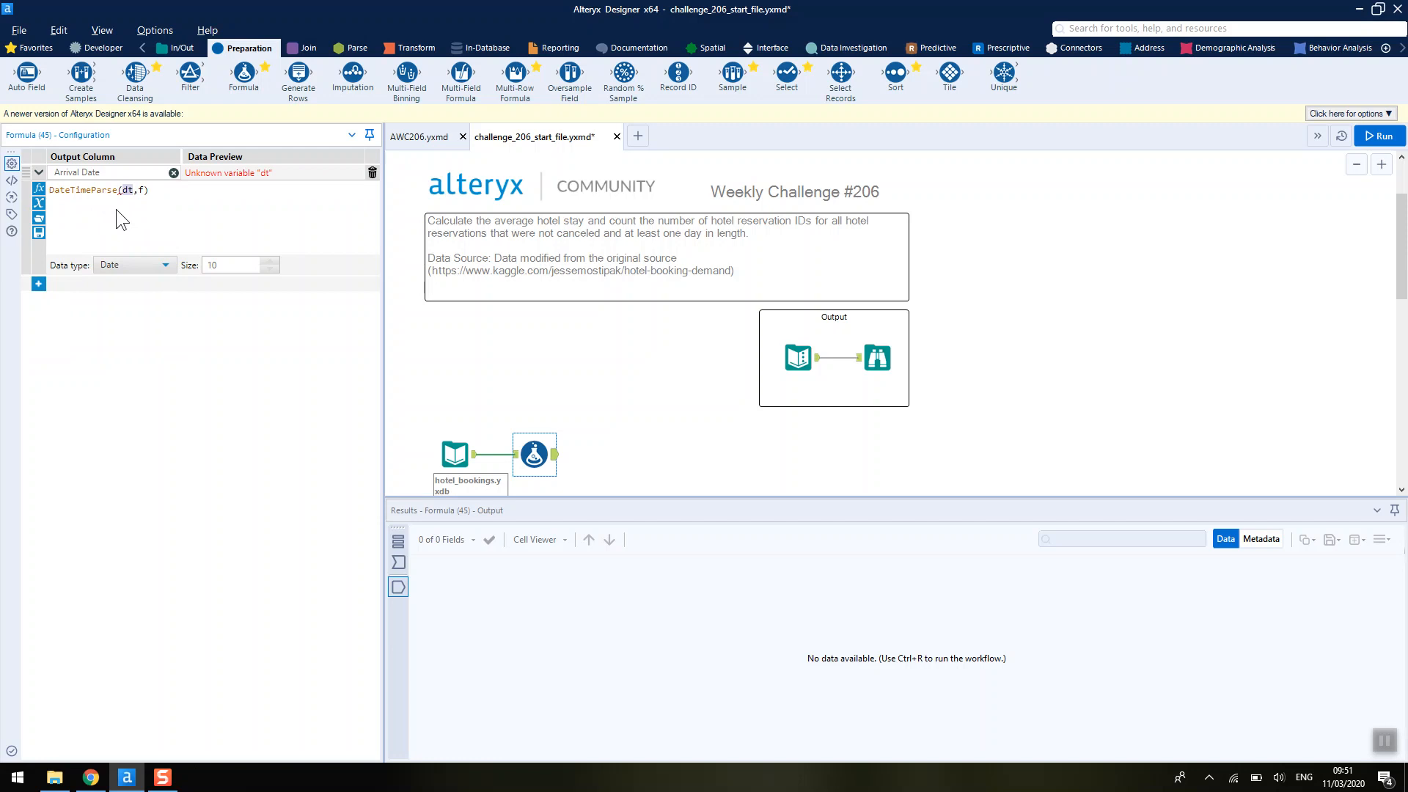
Step: Replace DateTimeParse's dt argument with [arrival_date_year]+[arrival_date_month]+[arrival_date_day_of_month]
text(year)
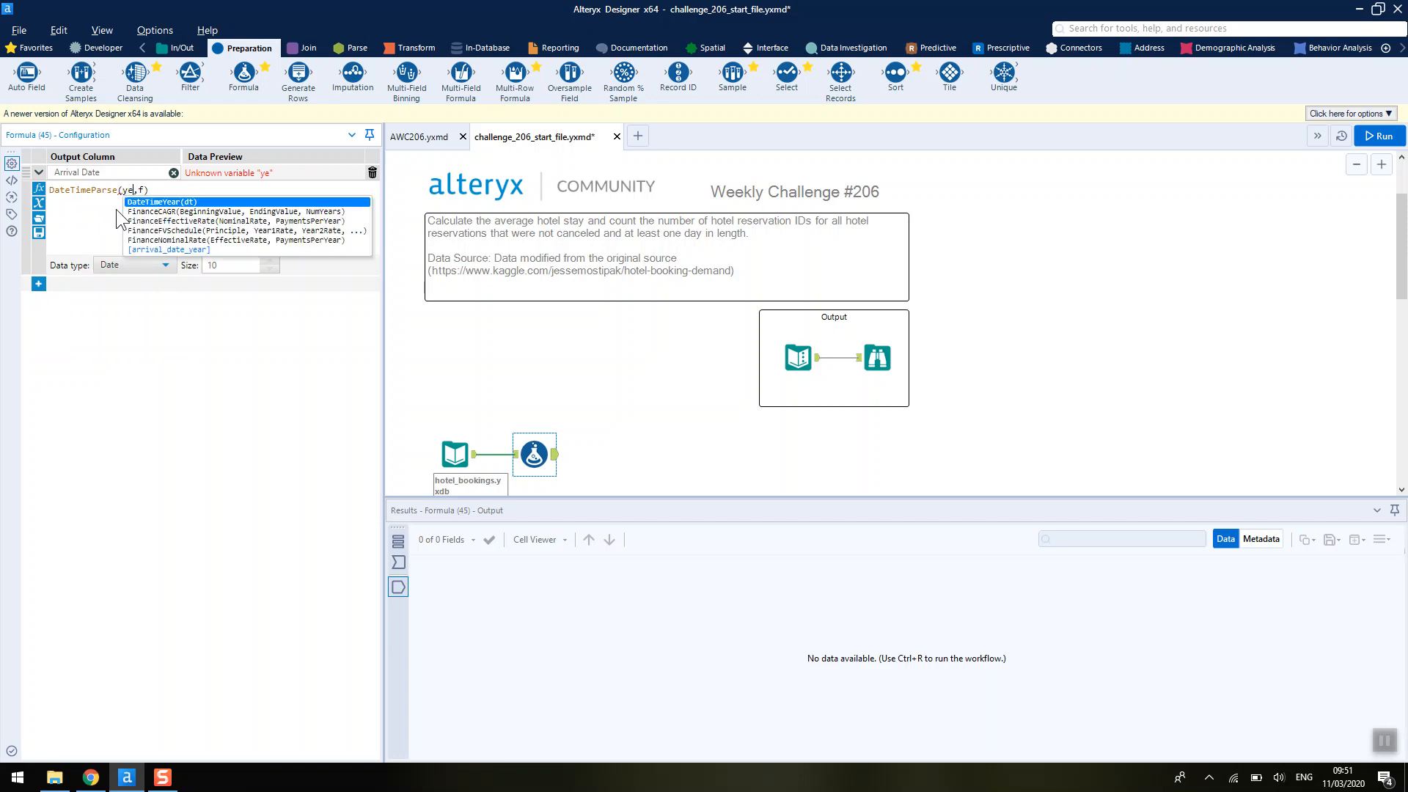
key(Up)
key(Return)
text(+mont)
key(Up)
key(Up)
key(Return)
text(+)
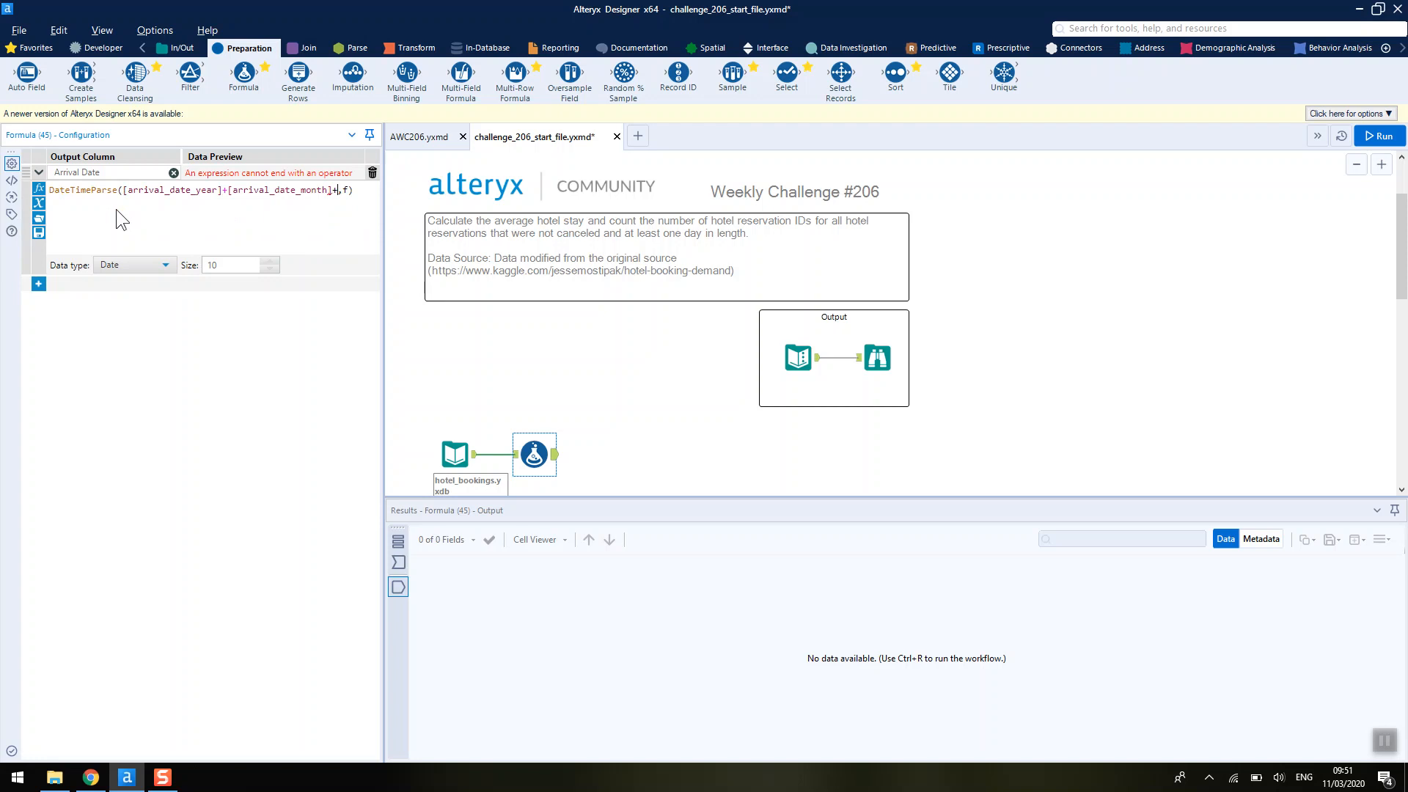
text(da)
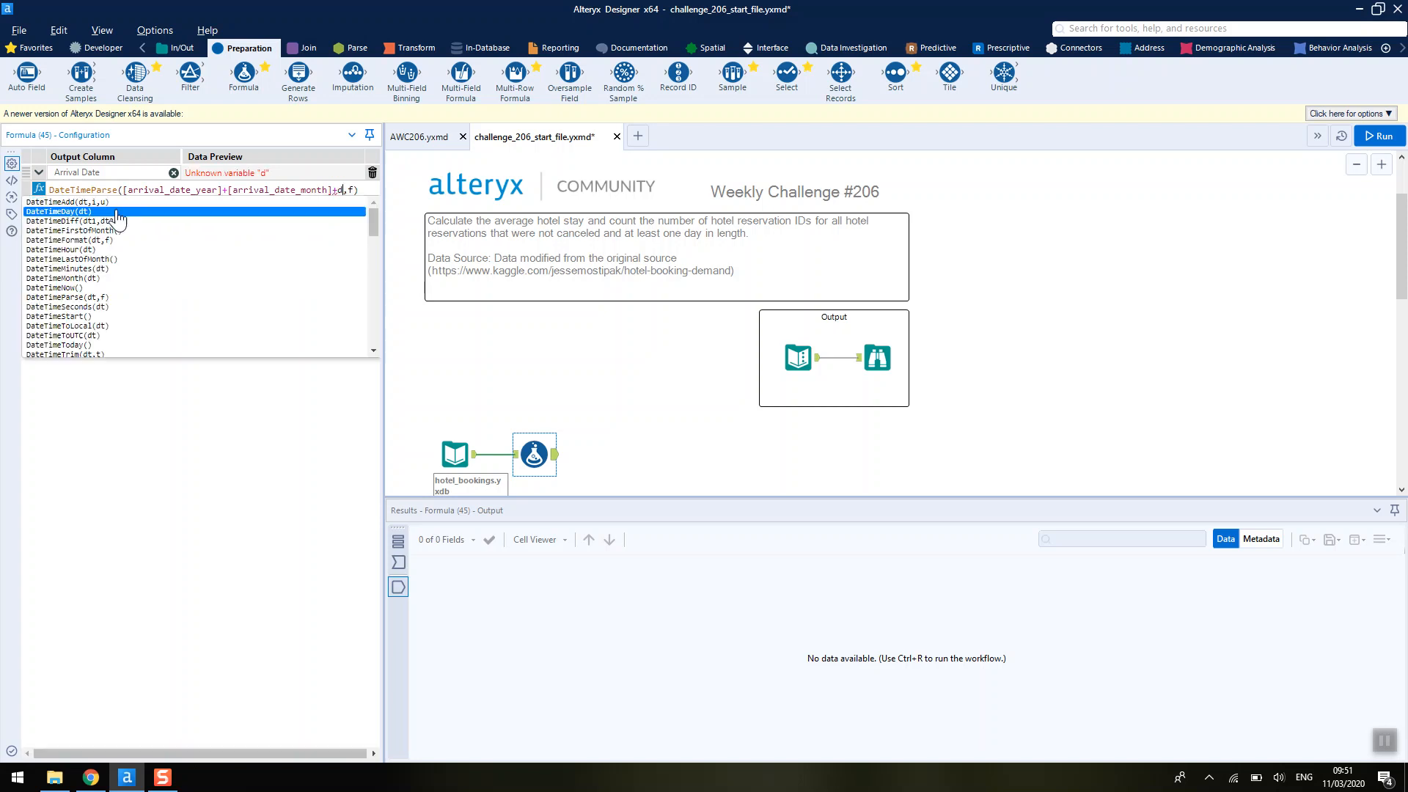
text(y)
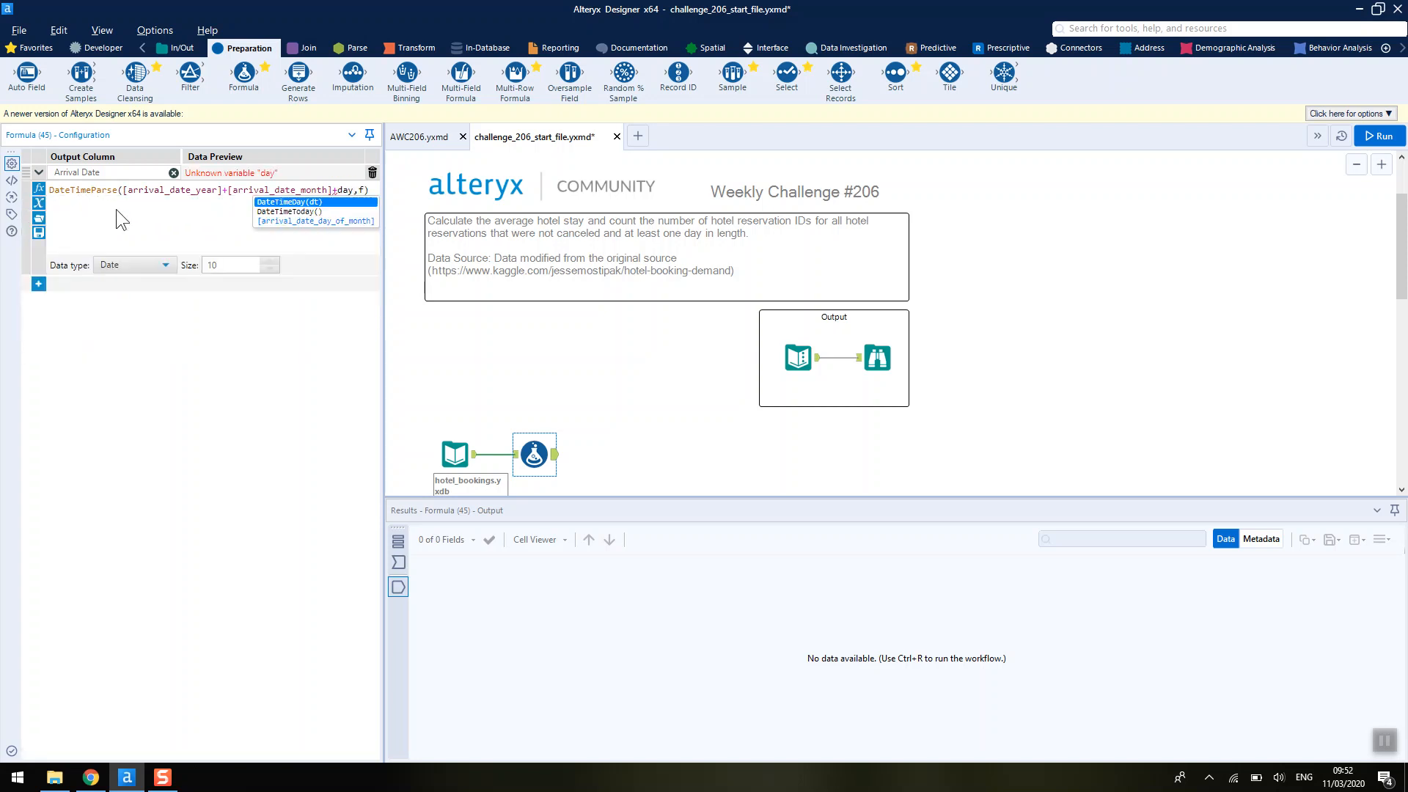
key(Down)
key(Down)
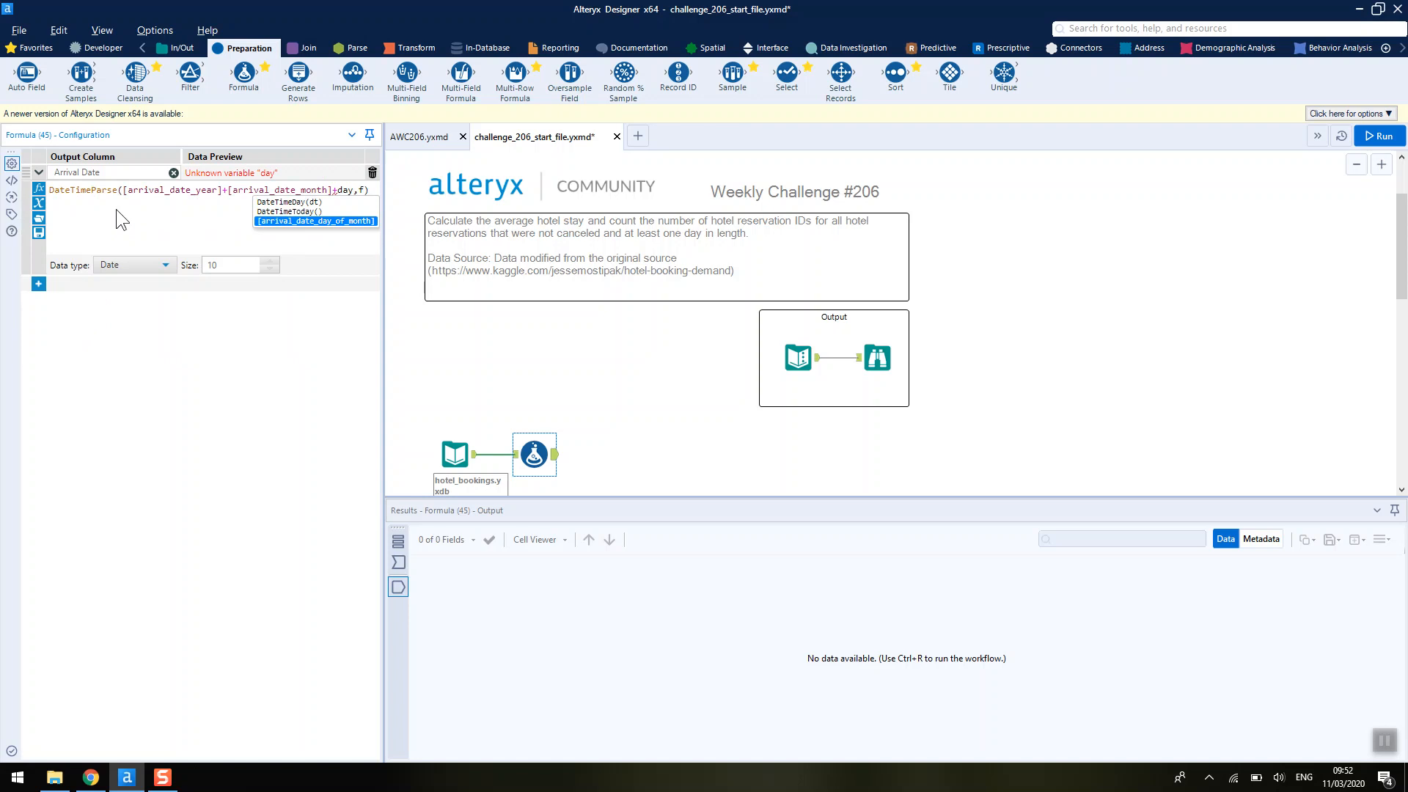
key(Return)
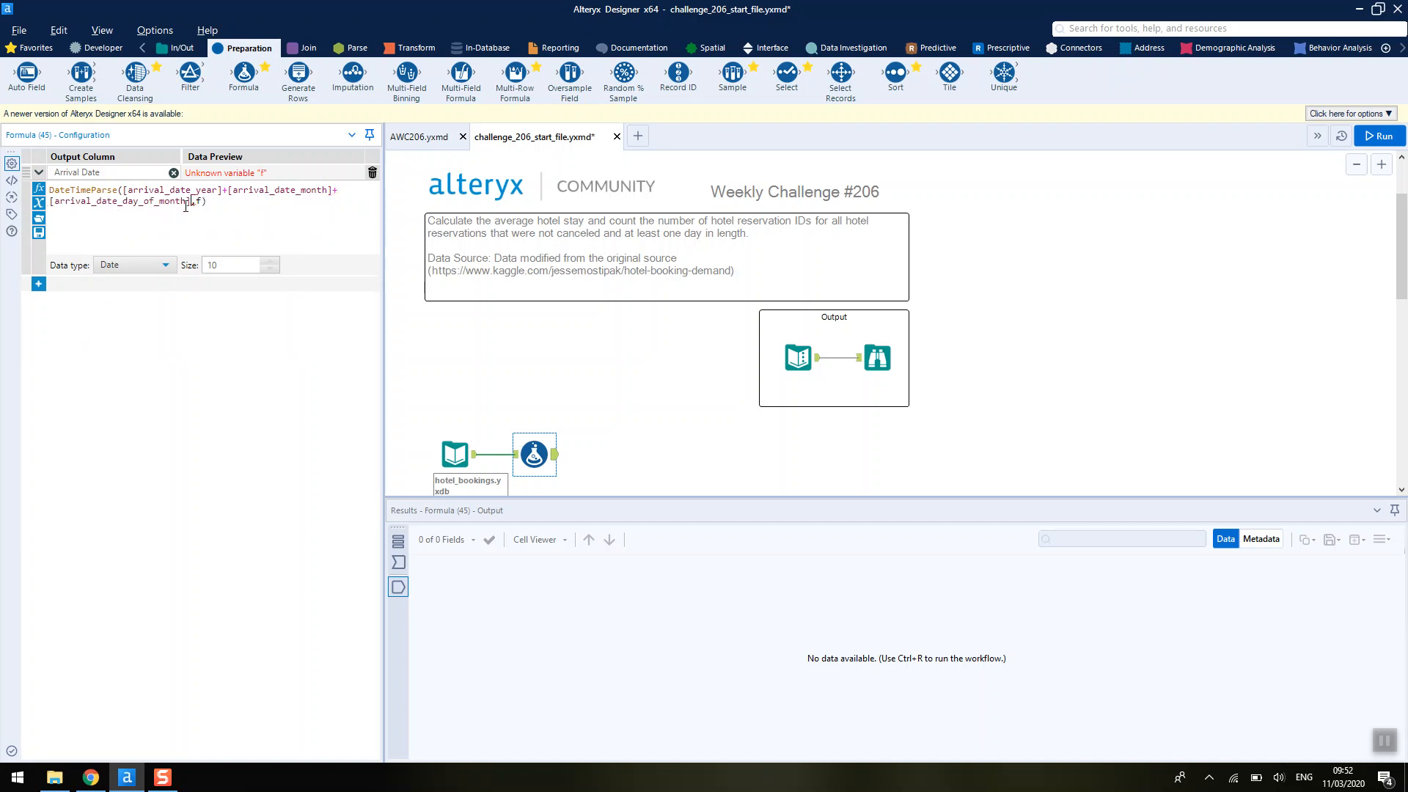
Step: Check the Formula tool's incoming data and replace the f argument with the quoted year format '%Y'
click(515, 455)
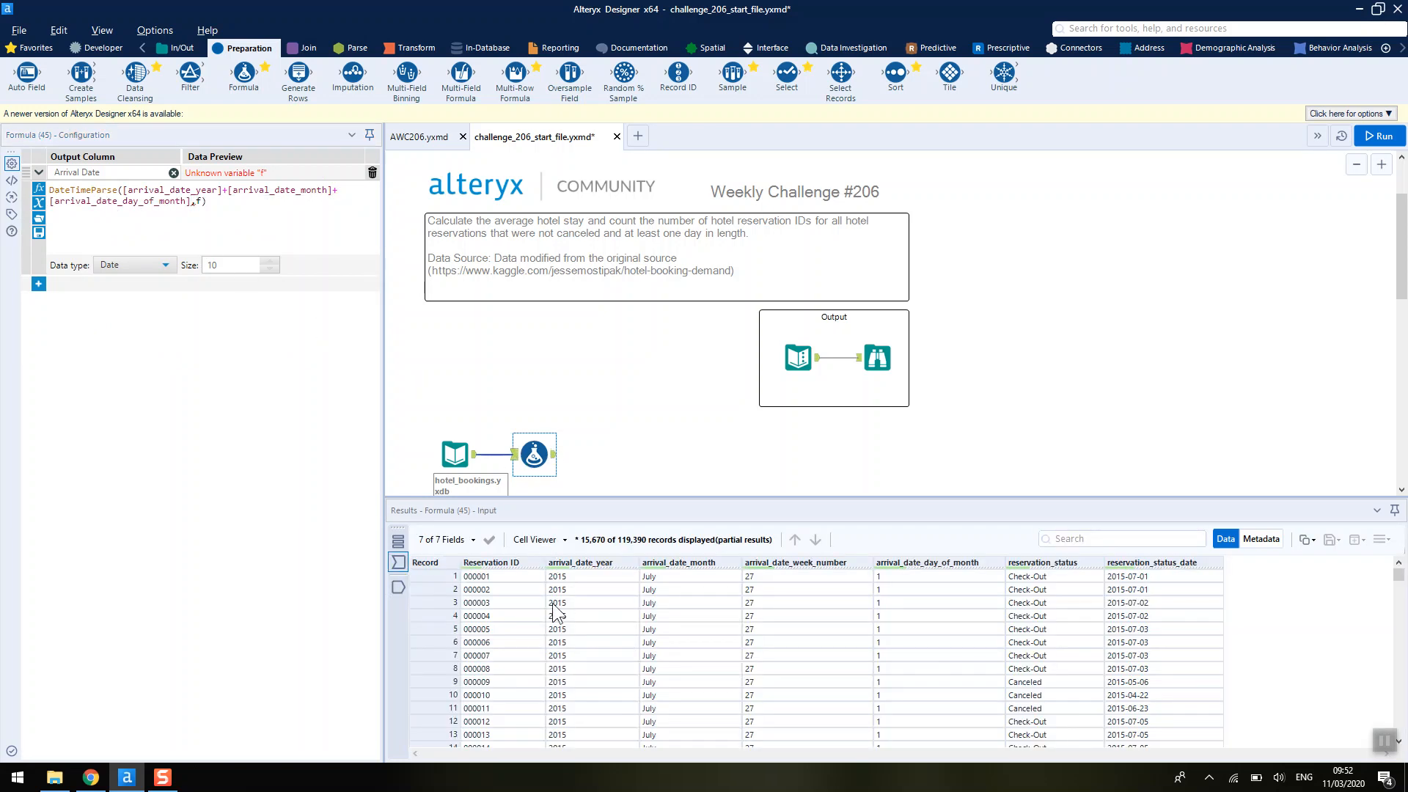
click(209, 194)
key(BackSpace)
text(')
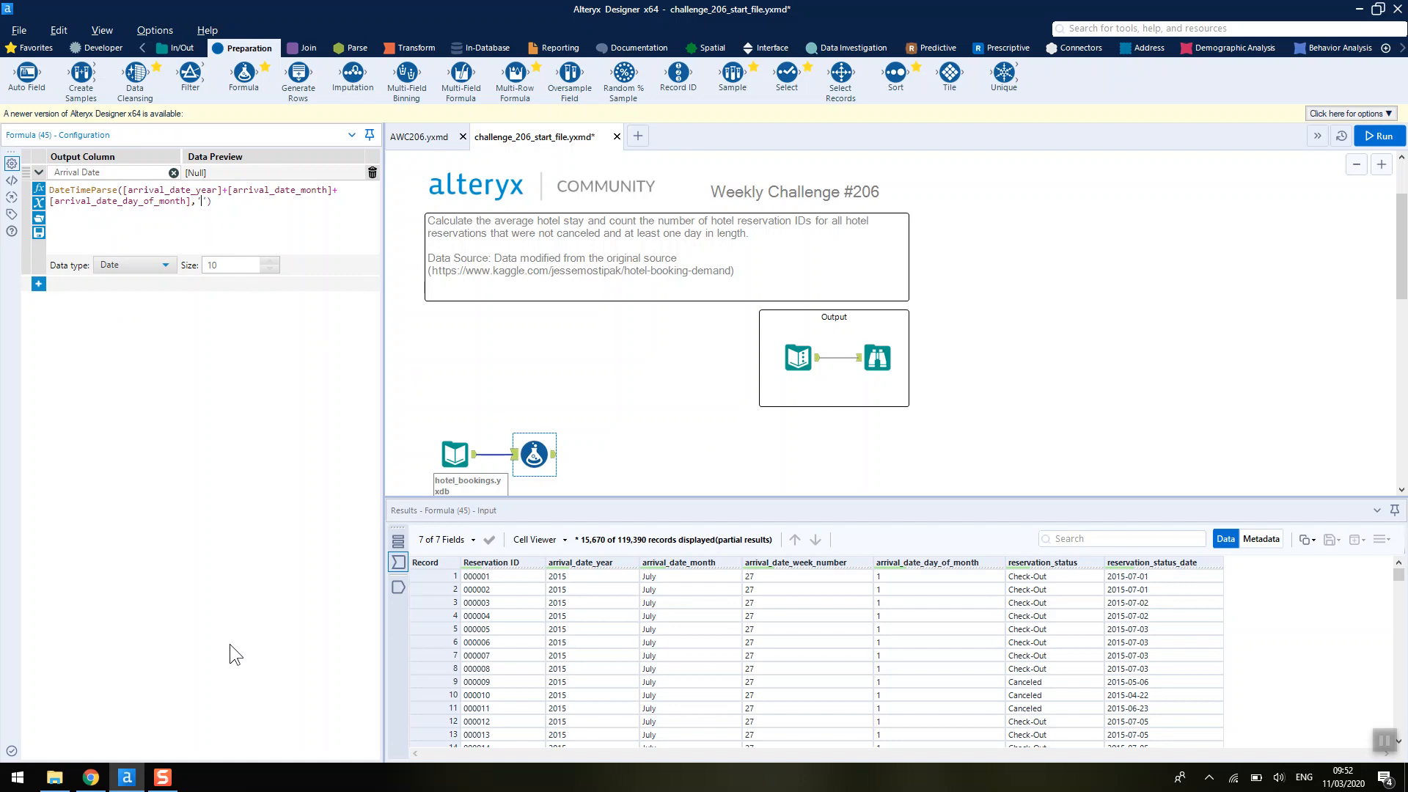
text(%Y)
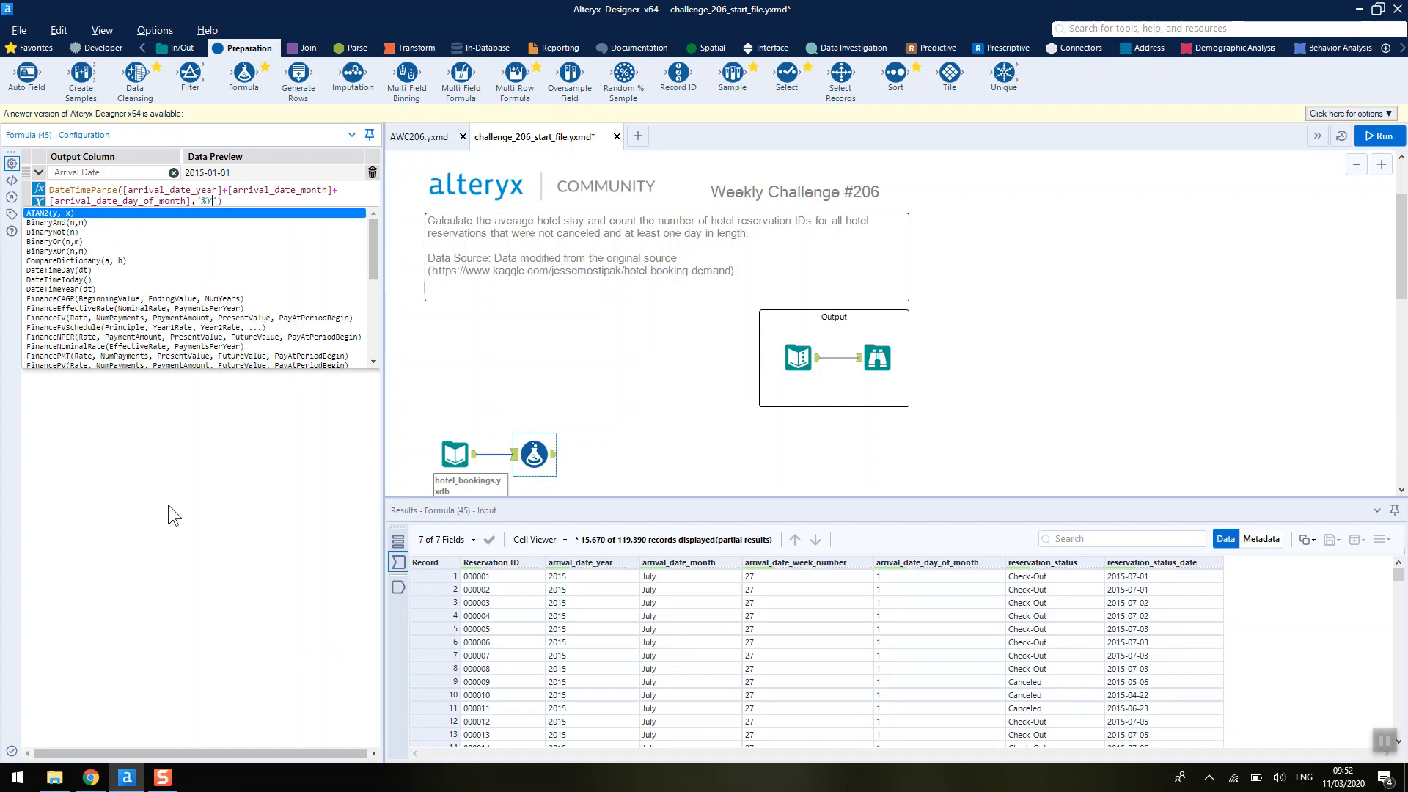
Step: Look up the date specifiers on the Date Time Functions page in Chrome, and extend the format to '%Y%B%d' in Alteryx Designer
click(91, 778)
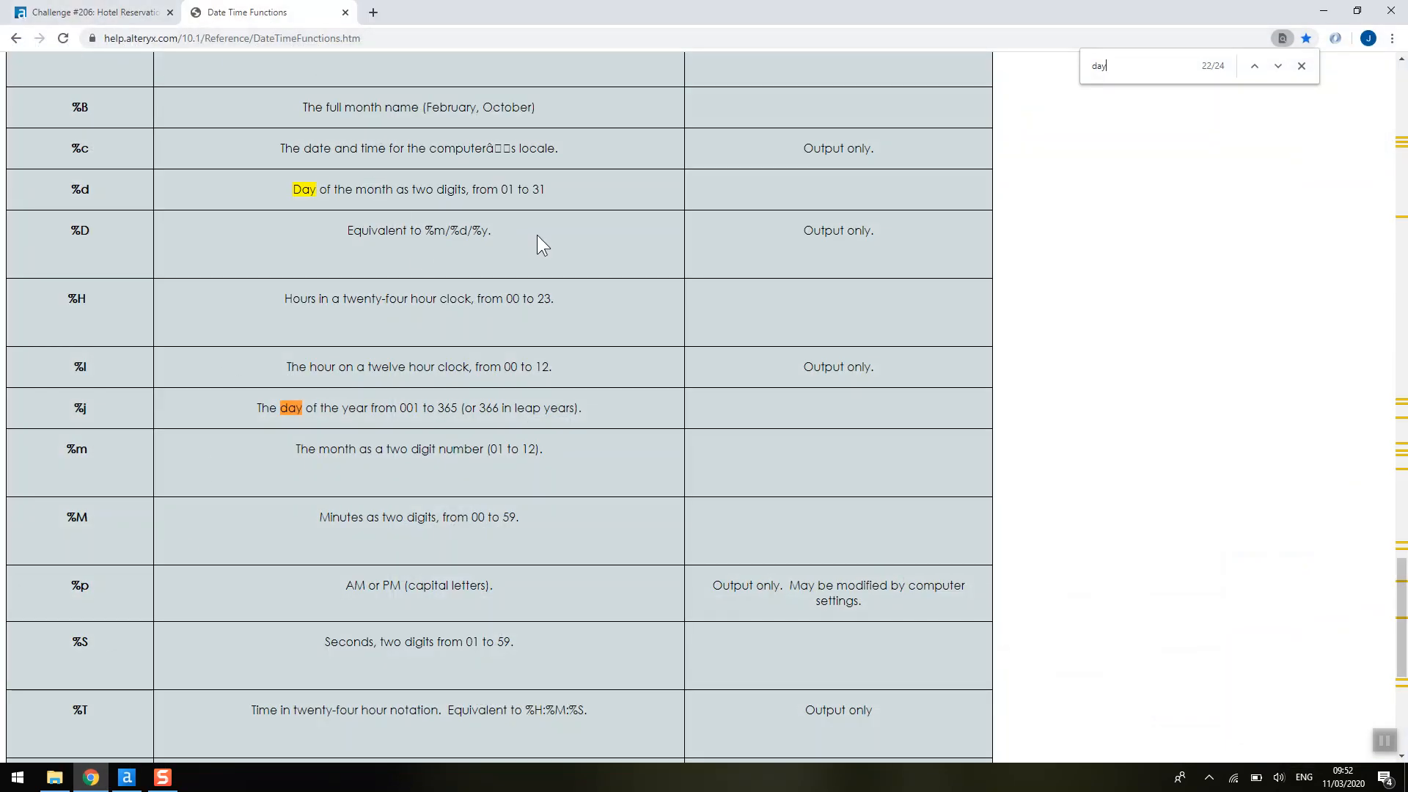
click(1302, 66)
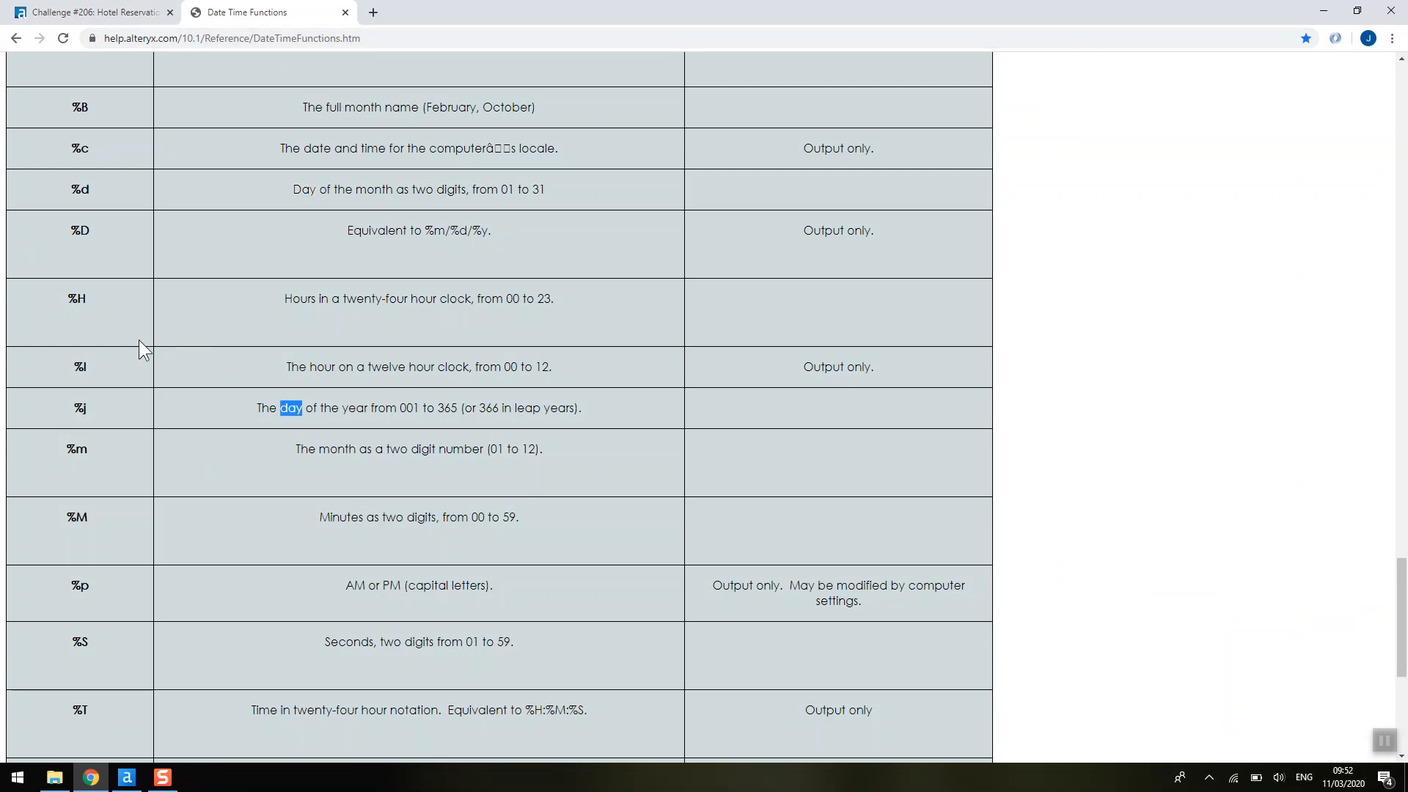
scroll(153, 377, down, 6)
drag(350, 570, 485, 565)
click(468, 584)
click(127, 777)
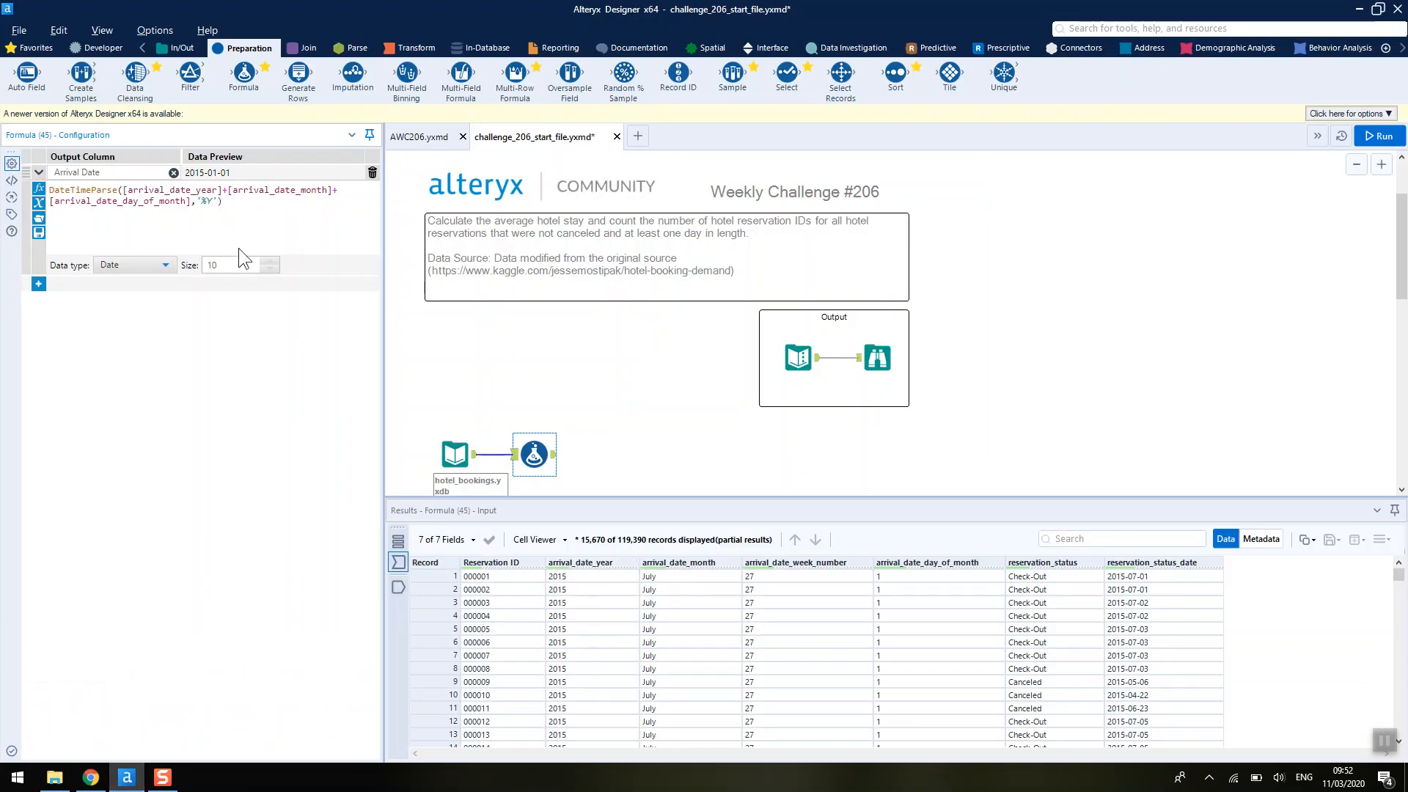
text(%B)
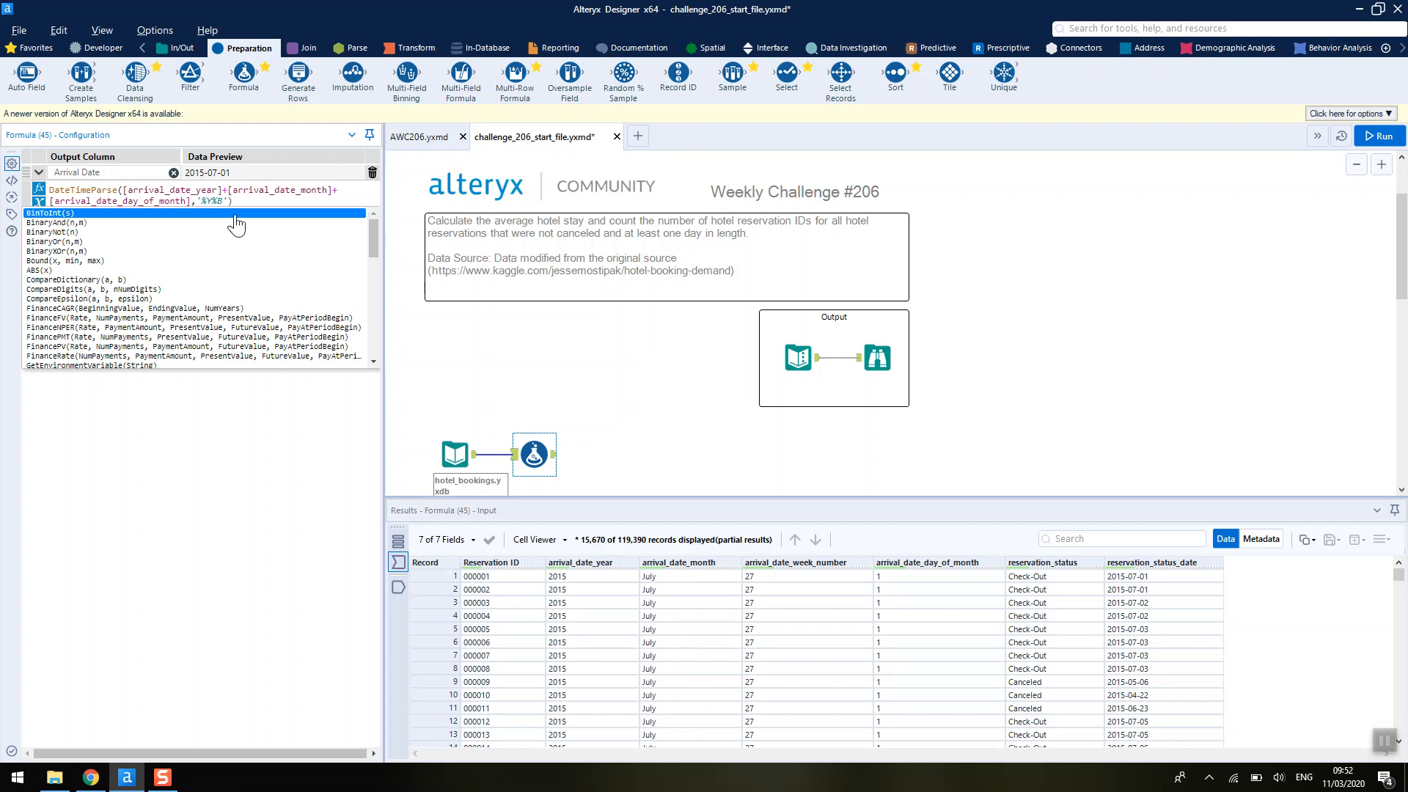
text(%d)
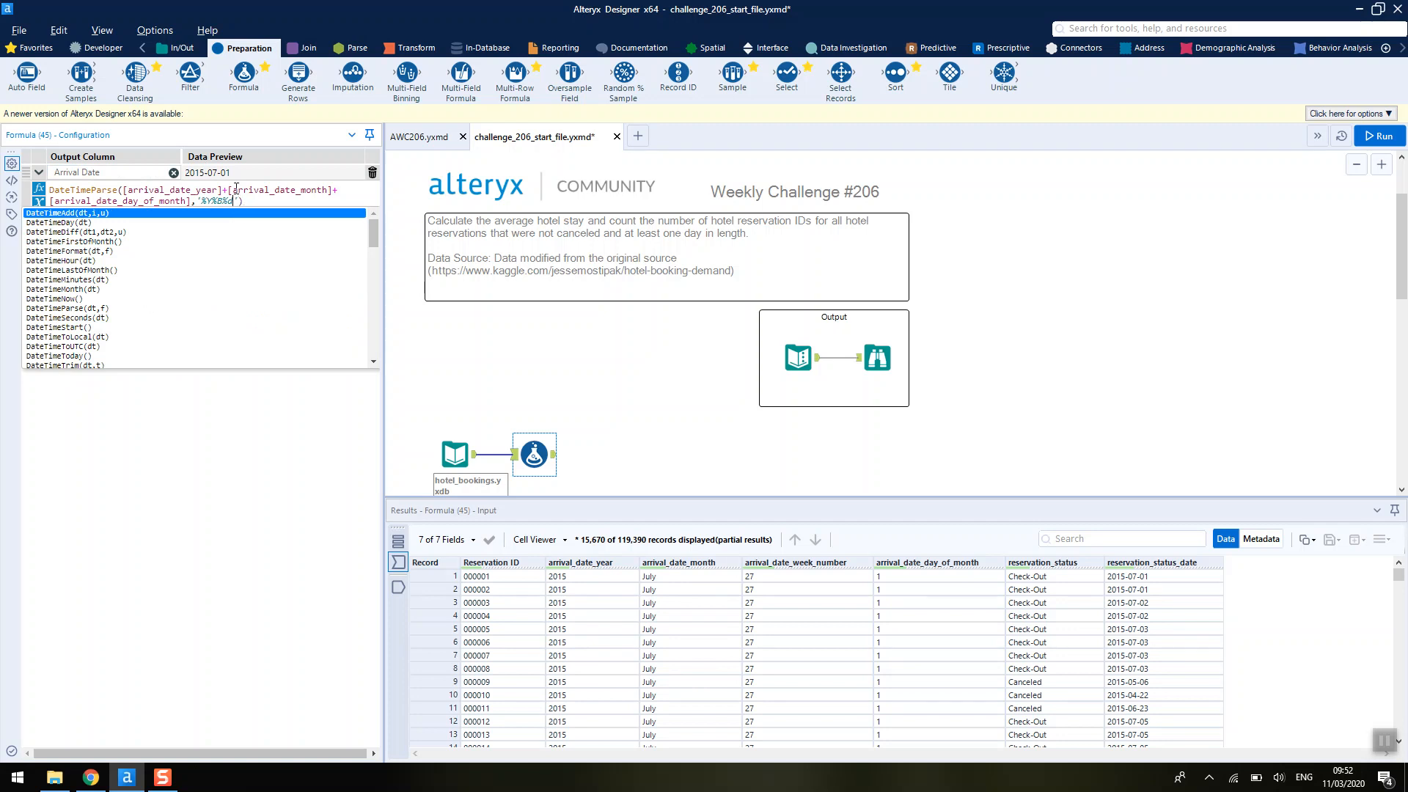
Step: Check the year, month and day specifiers in Chrome's Date Time Functions reference, and return to Alteryx Designer
click(91, 779)
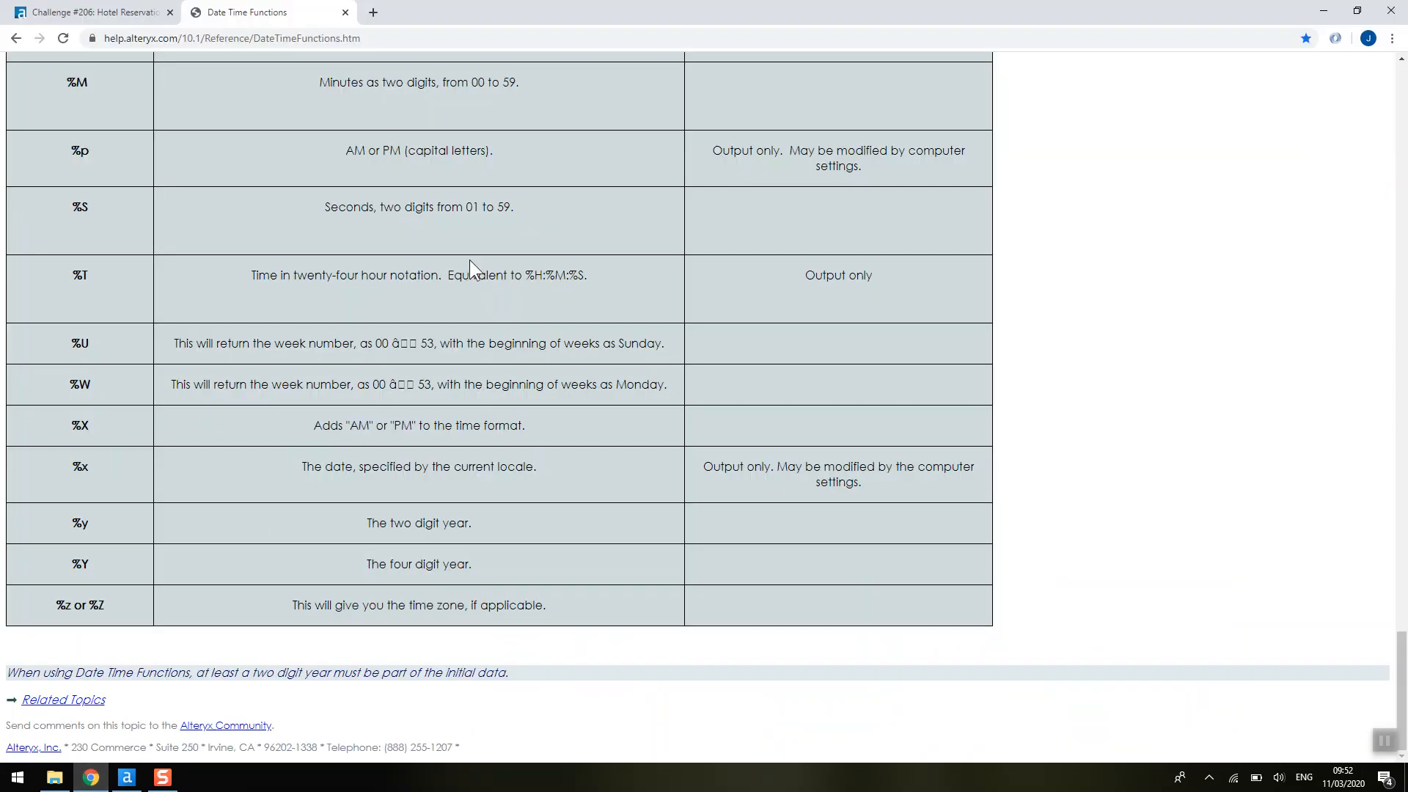
scroll(359, 478, up, 12)
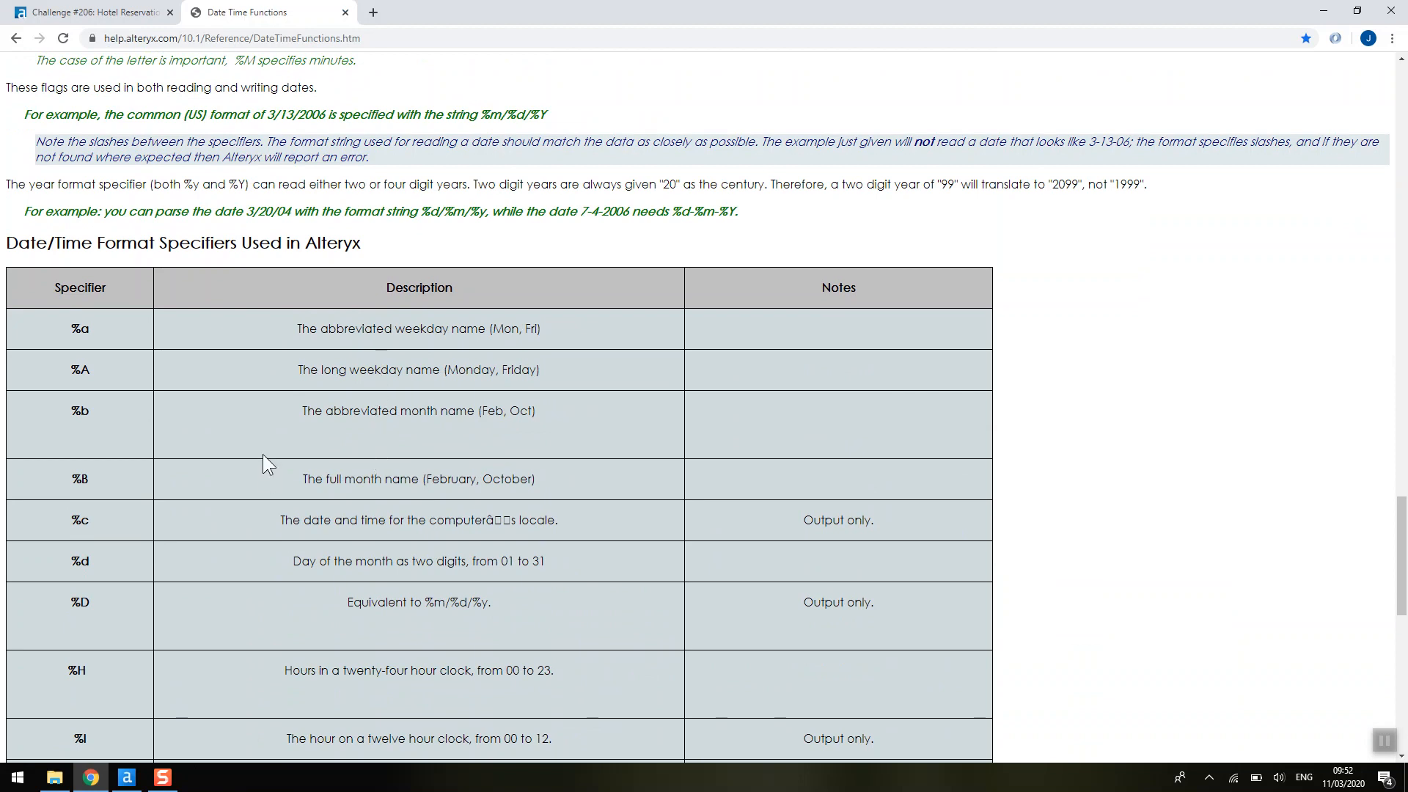
scroll(407, 433, down, 4)
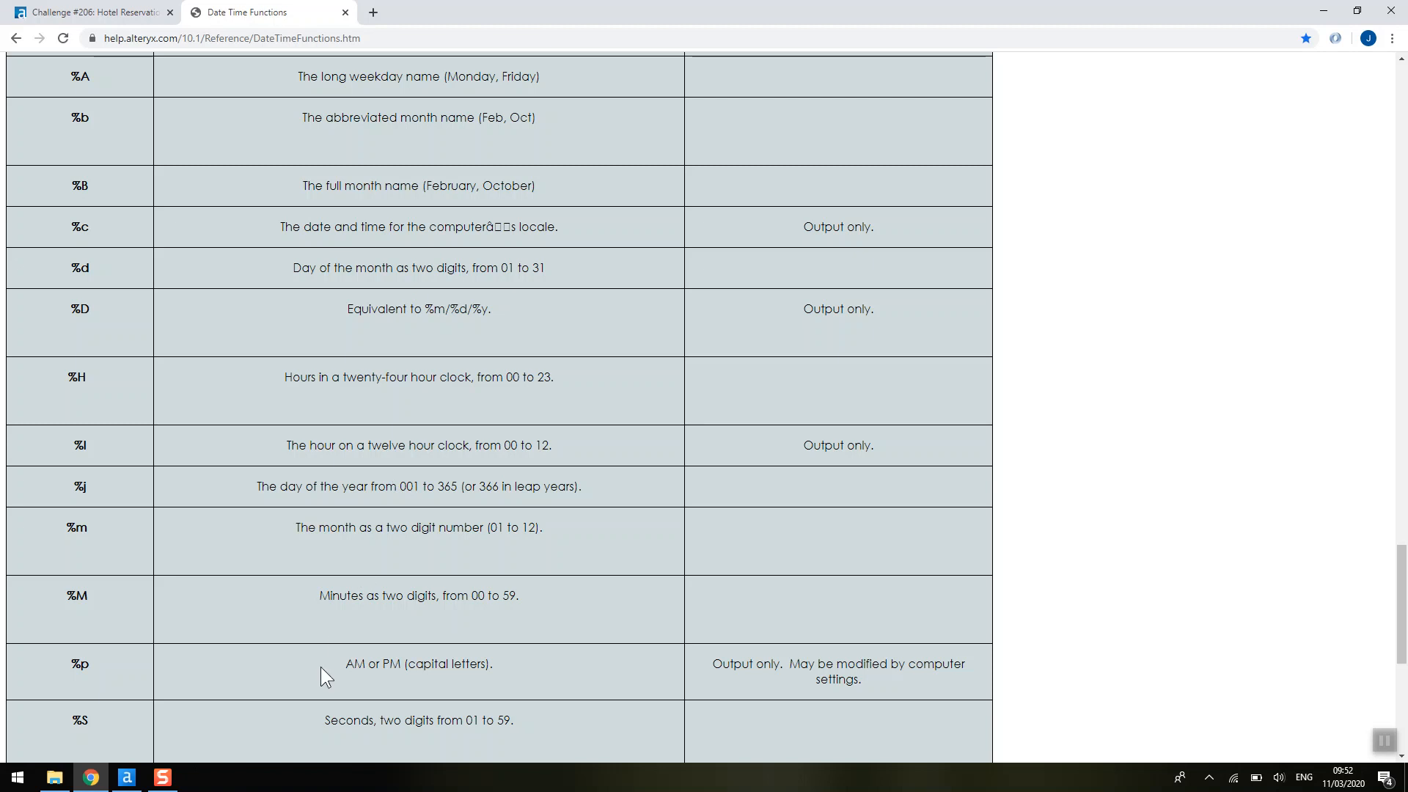
click(127, 777)
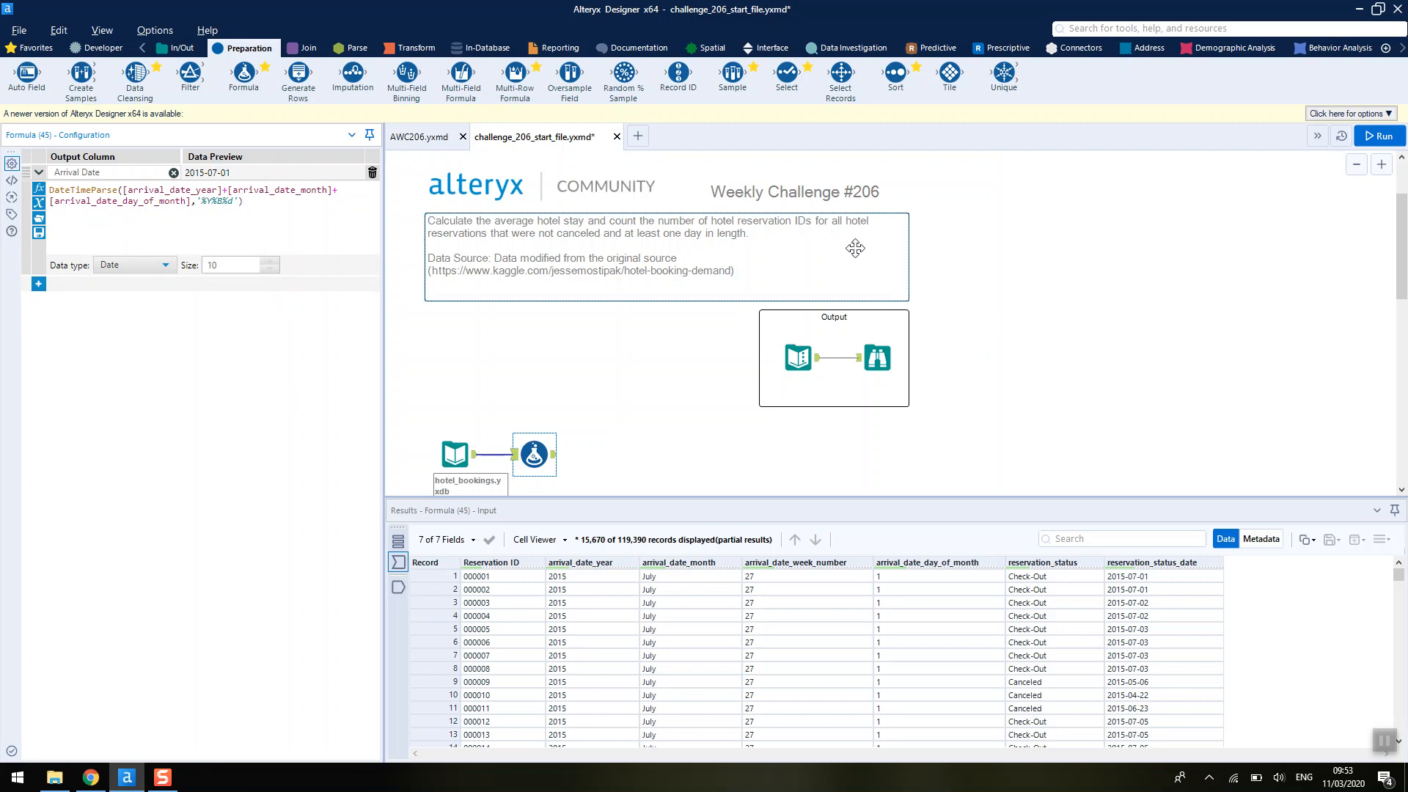
Step: Run the workflow and examine the Arrival Date values in the Formula tool's output
key(ctrl+r)
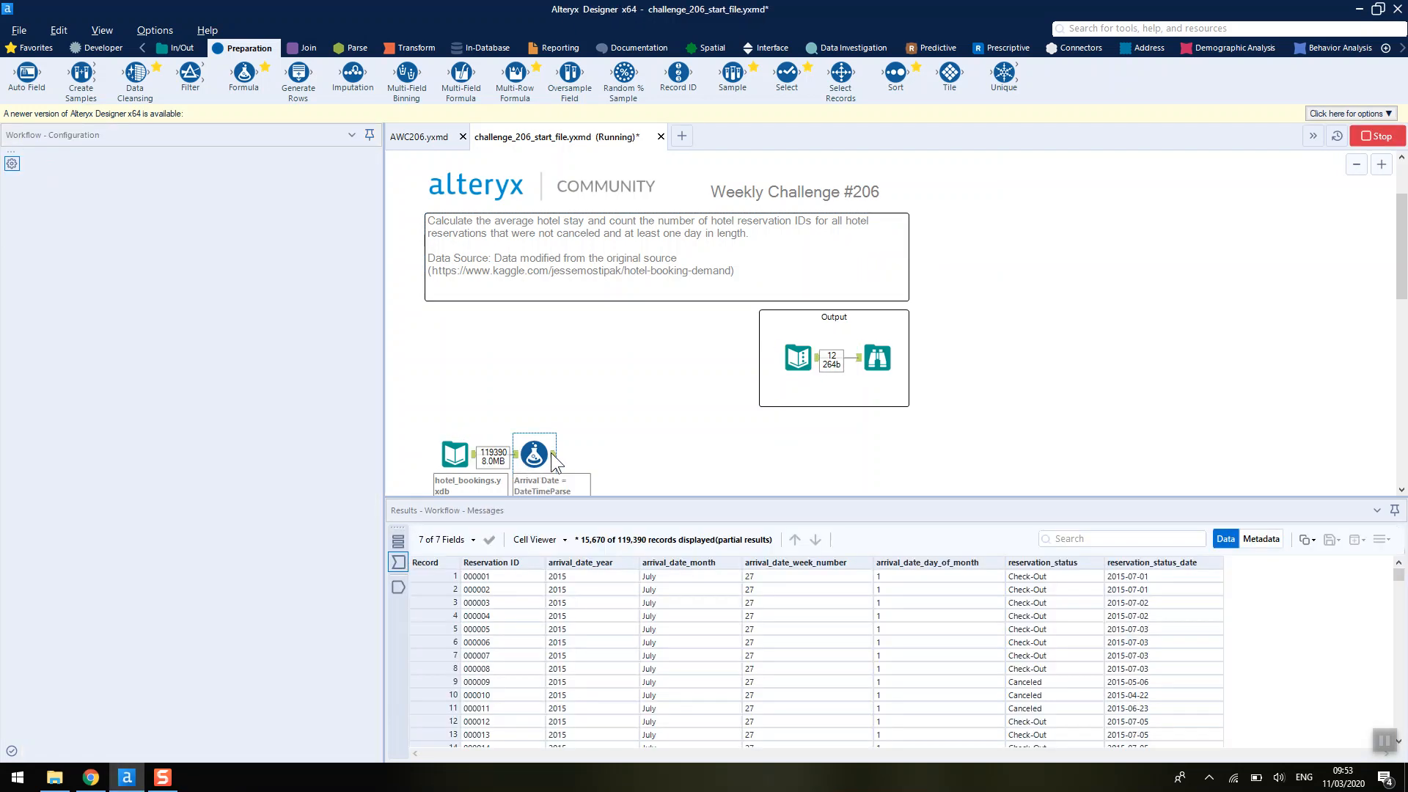
scroll(1265, 587, down, 20)
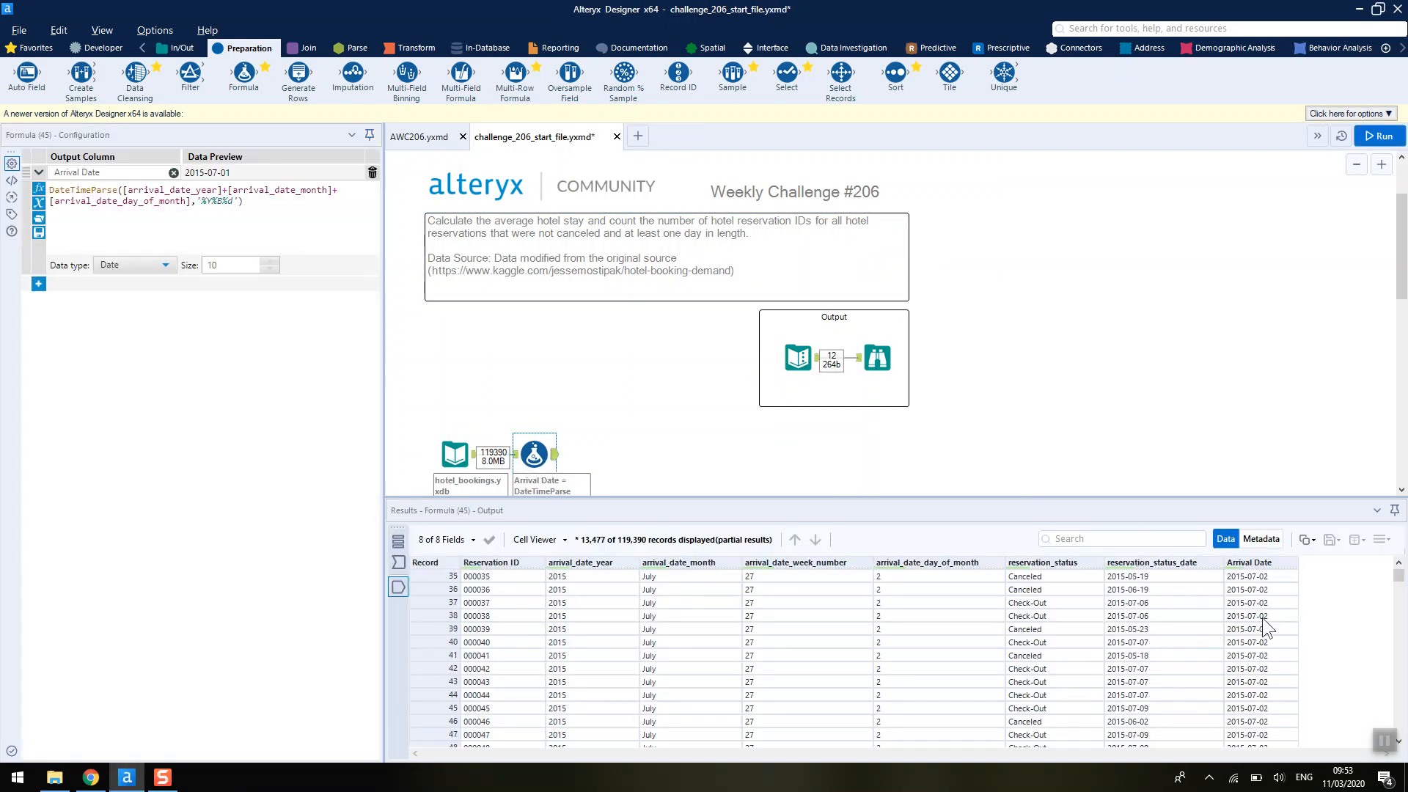
scroll(1266, 646, up, 20)
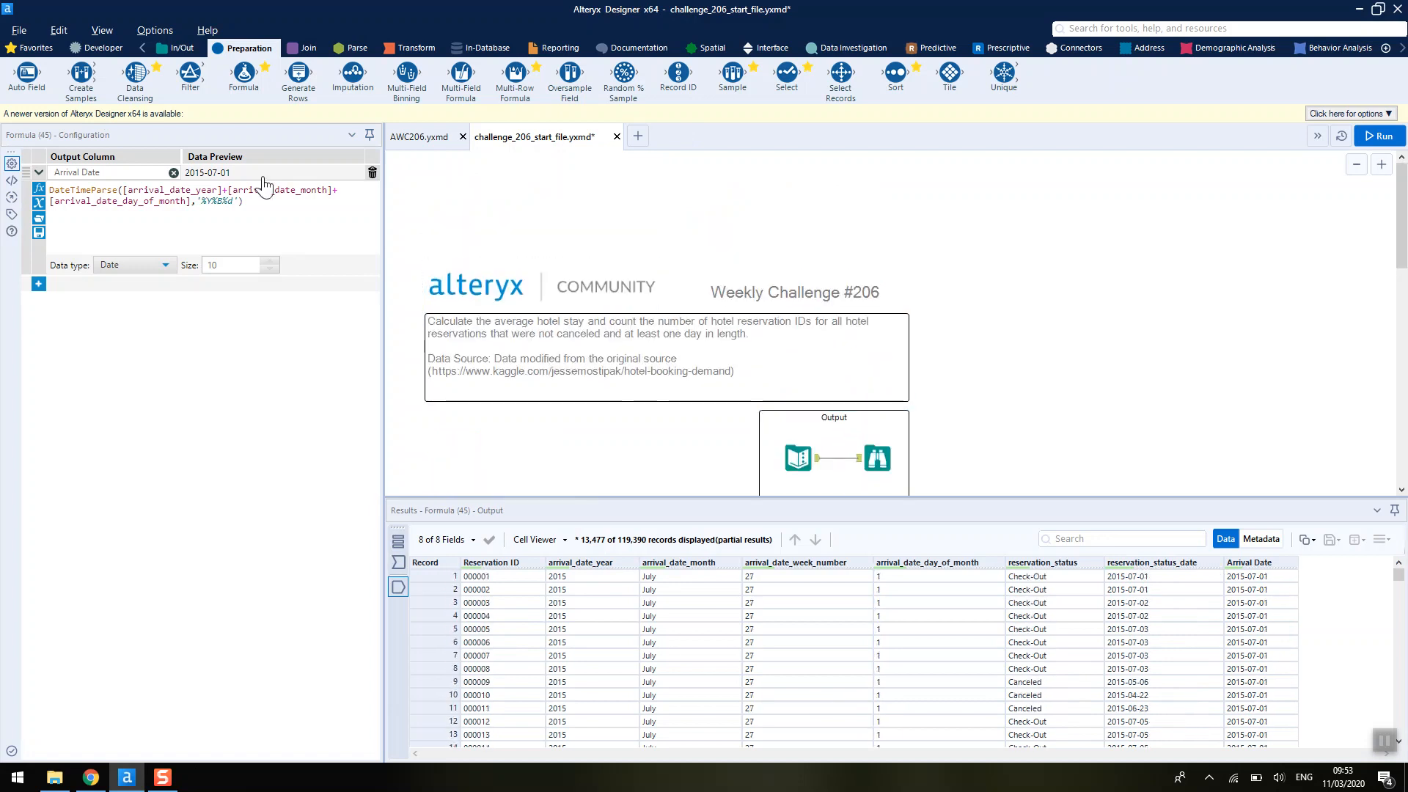
Step: Add a second output column named Stay Length to the Formula tool with the Double data type
scroll(744, 361, down, 2)
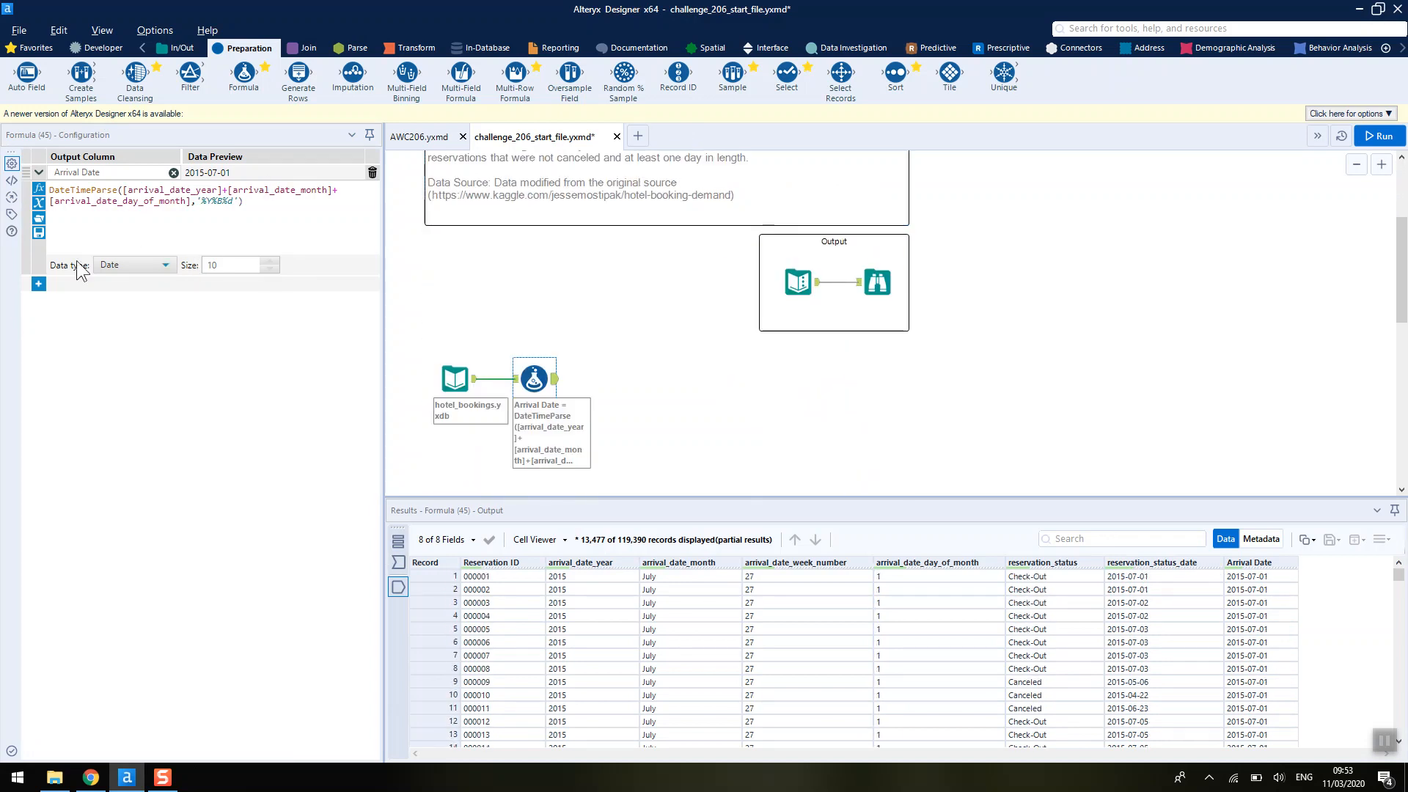
click(38, 283)
click(62, 285)
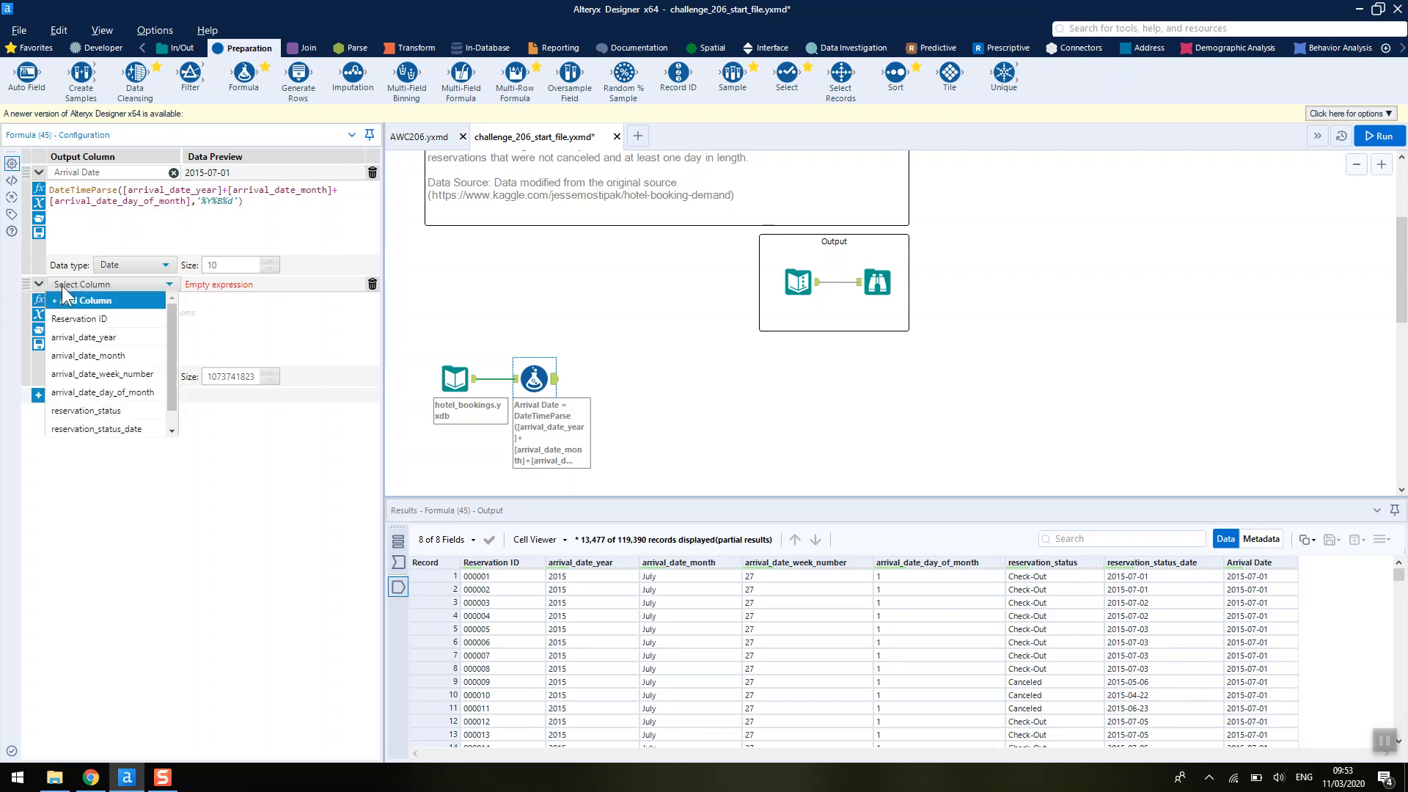
click(63, 286)
text(Sta)
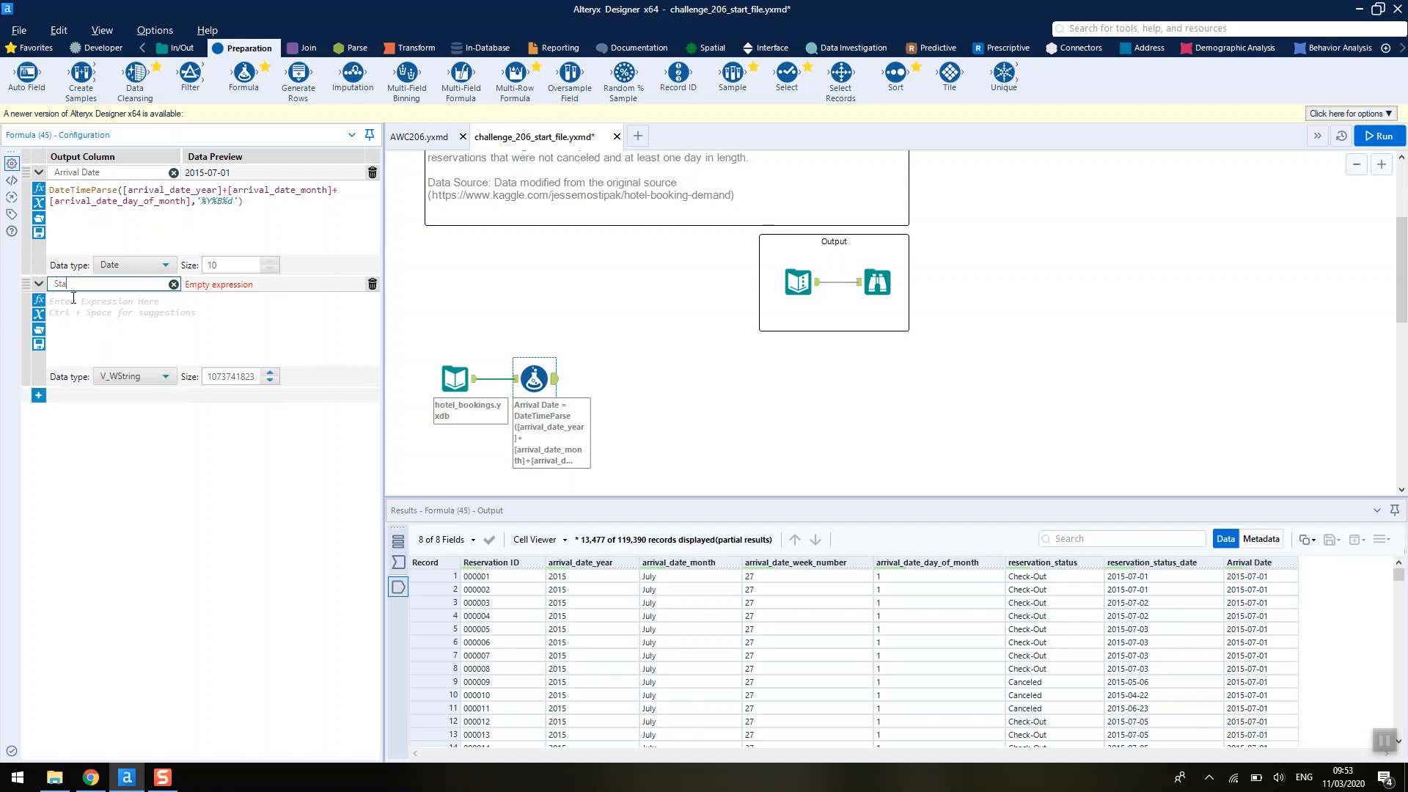
text(y nength)
click(73, 297)
click(133, 373)
scroll(139, 424, down, 3)
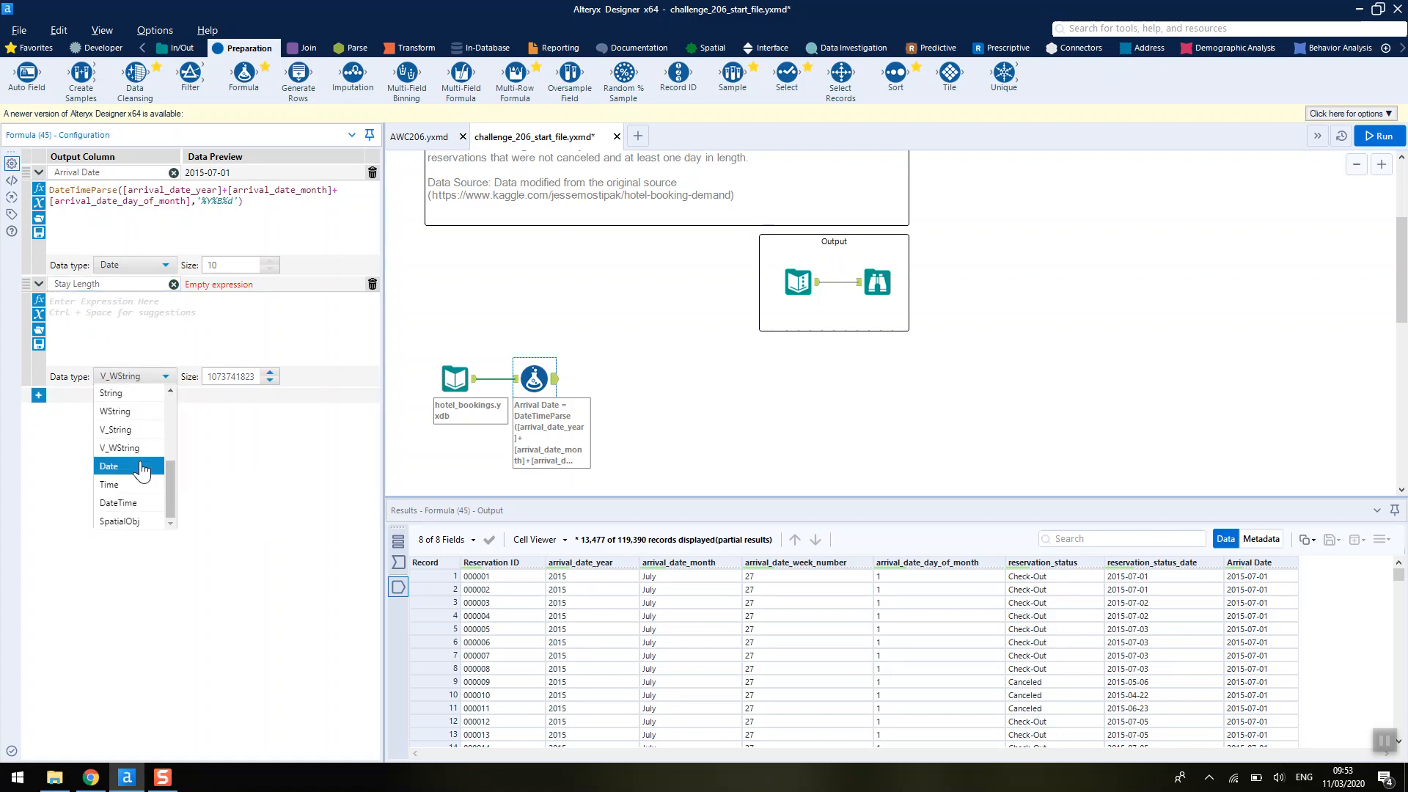
scroll(139, 484, up, 3)
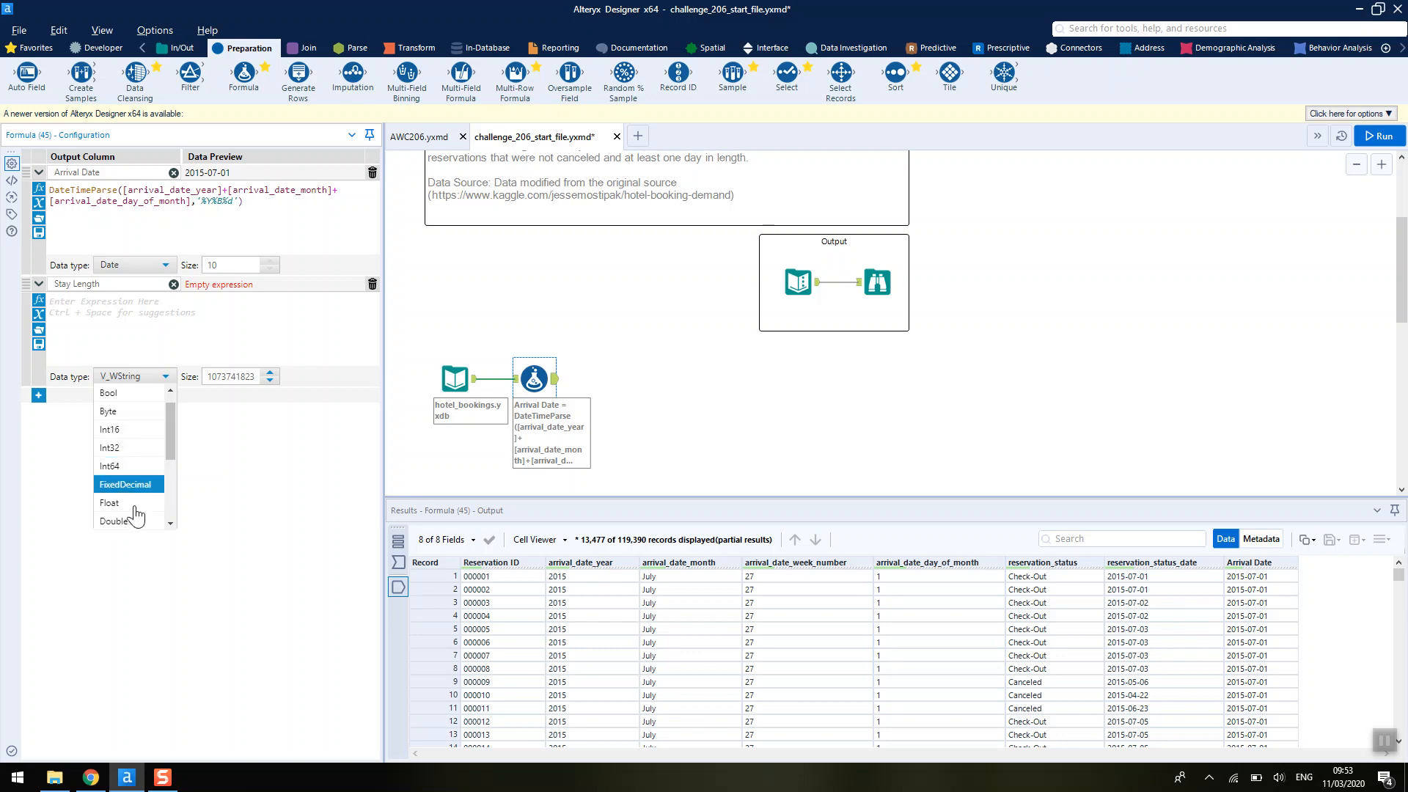
click(136, 522)
Step: Start the Stay Length expression with the DateTimeDiff function
click(94, 322)
text(datetine)
key(BackSpace)
key(BackSpace)
text(me)
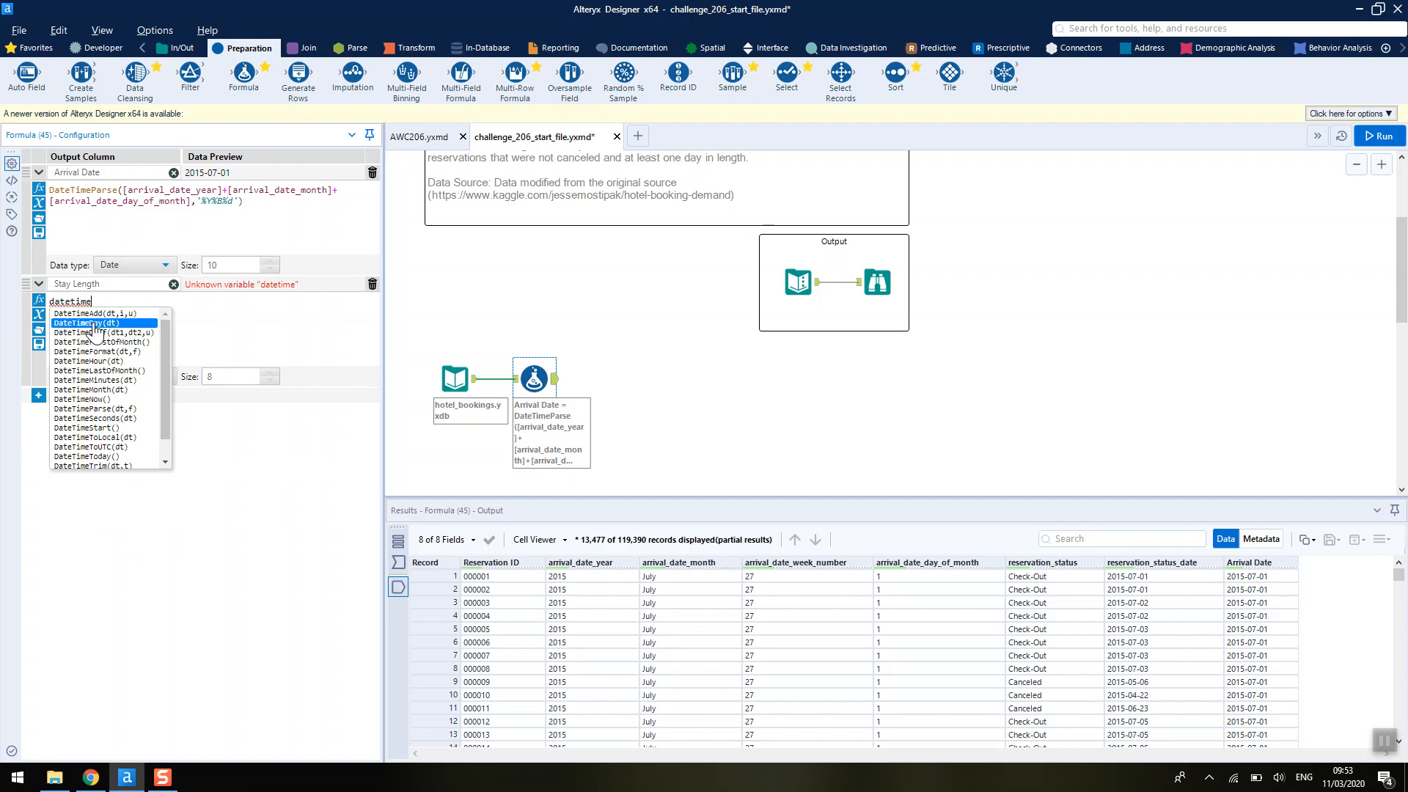
text(d)
click(94, 323)
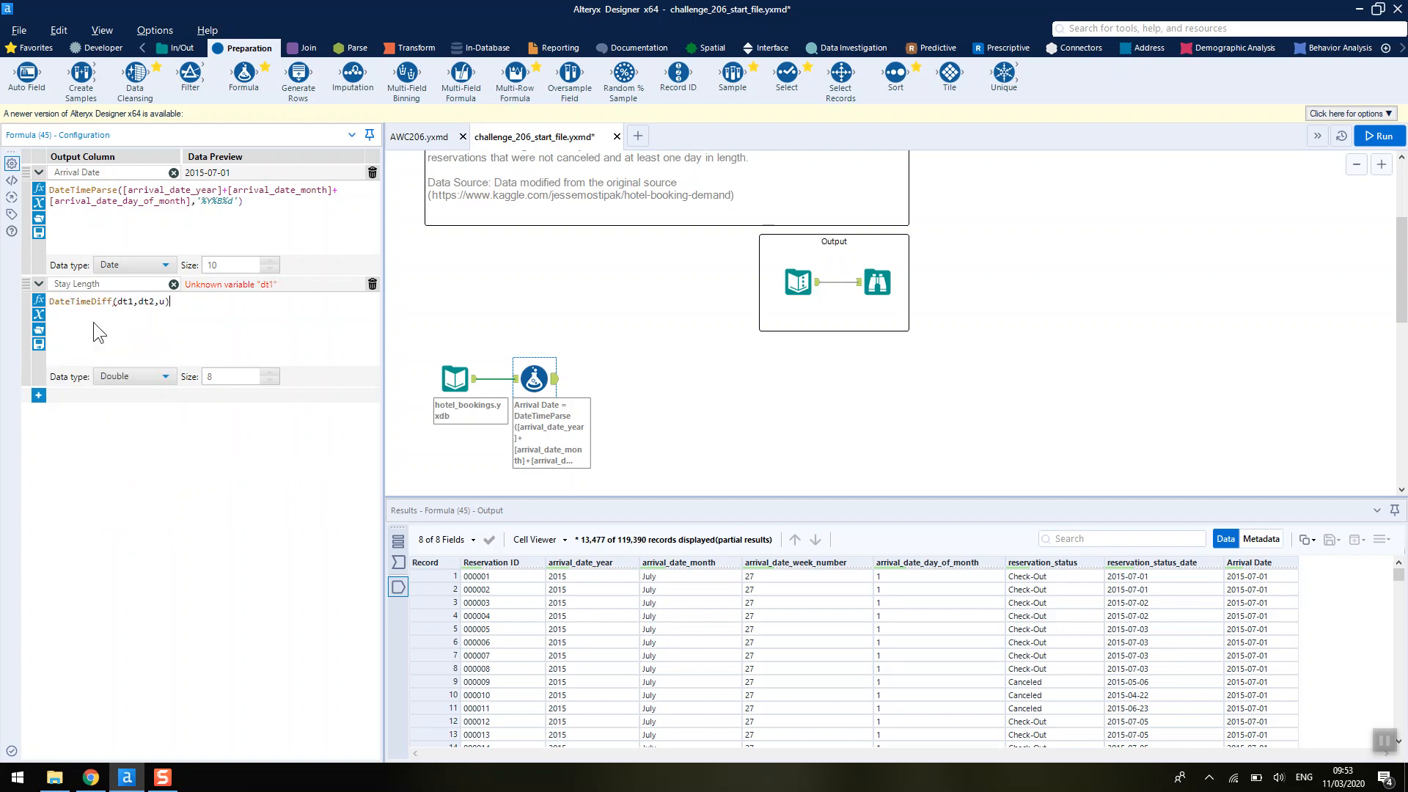
Step: Fill in the DateTimeDiff arguments with [reservation_status_date], [Arrival Date] and the unit 'days'
drag(133, 304, 119, 304)
text(sta)
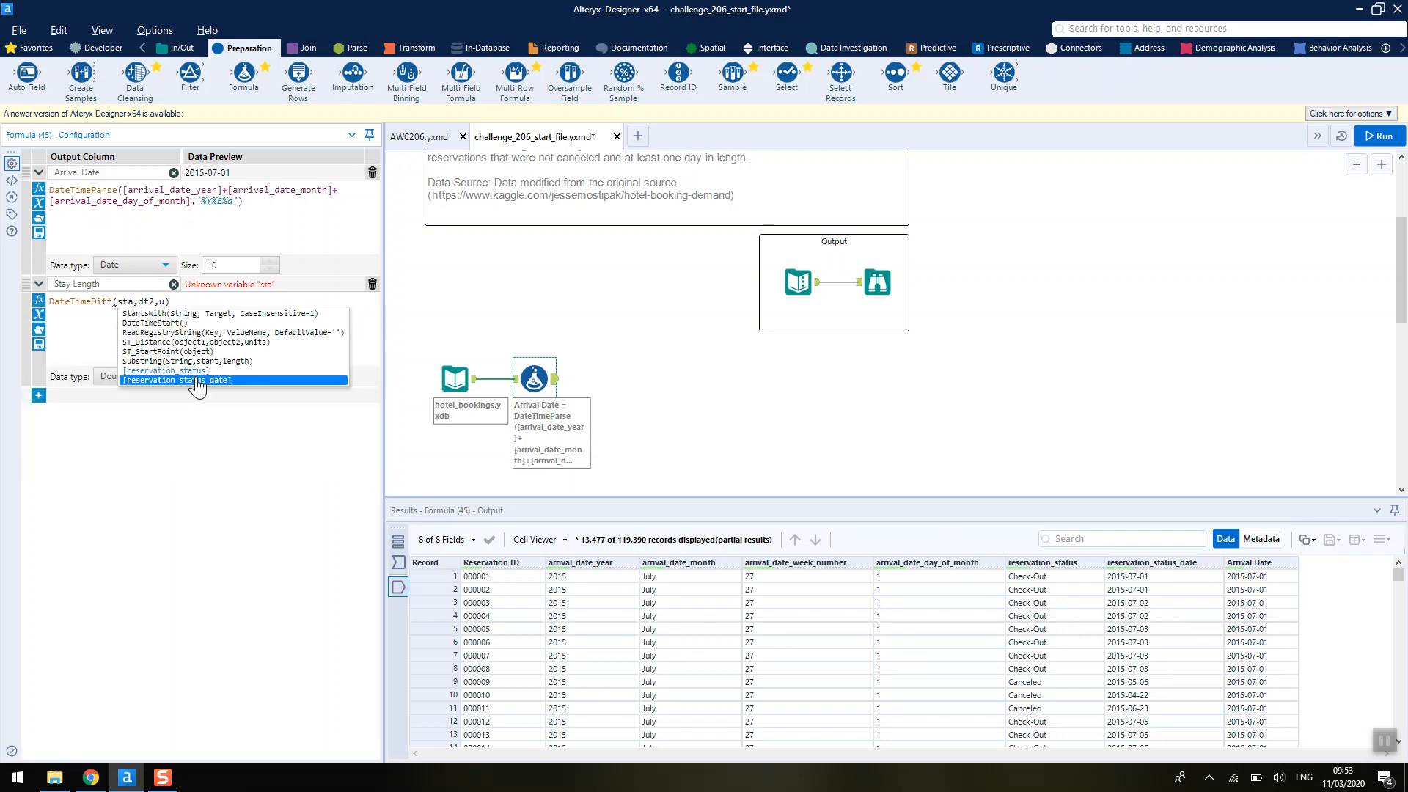
click(198, 381)
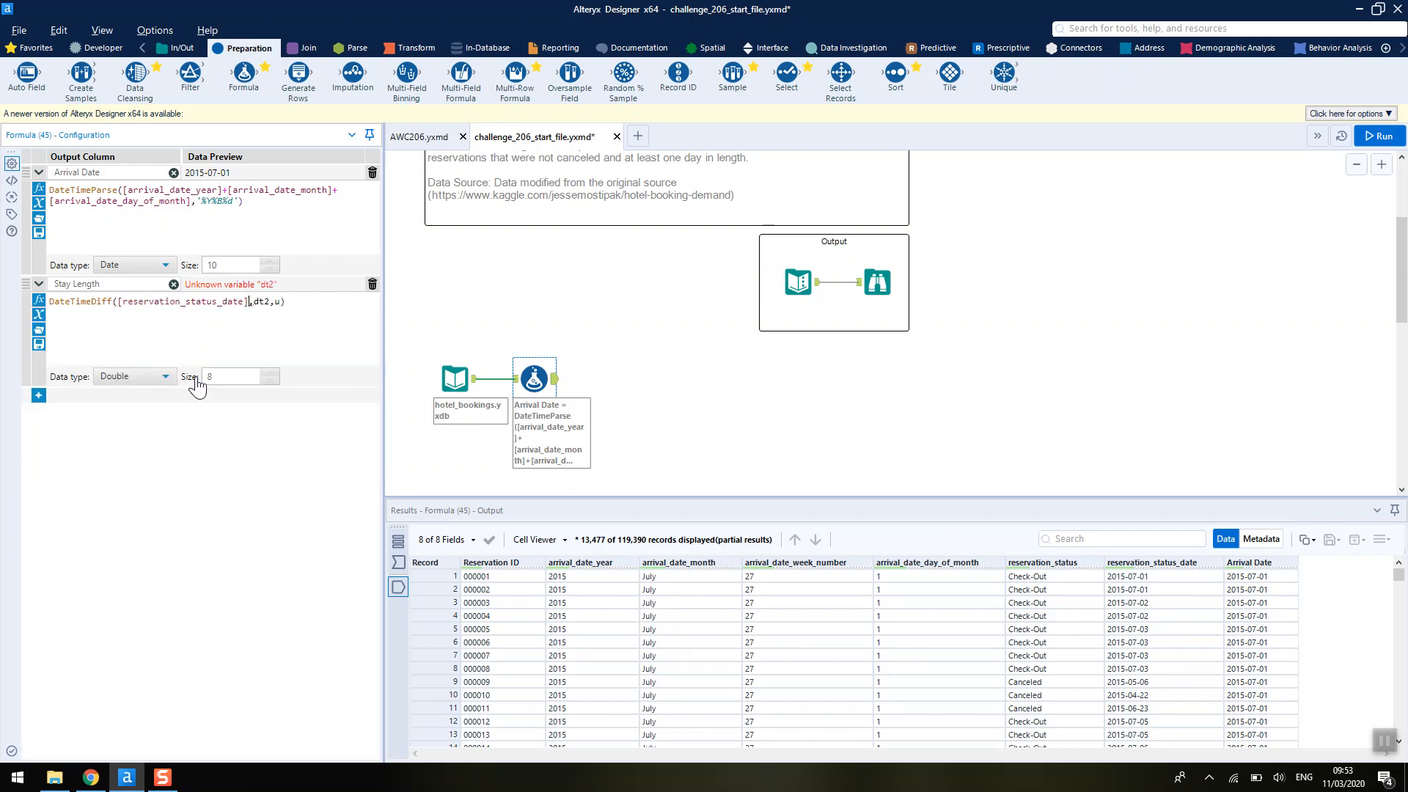
double_click(260, 302)
key(BackSpace)
text(arr)
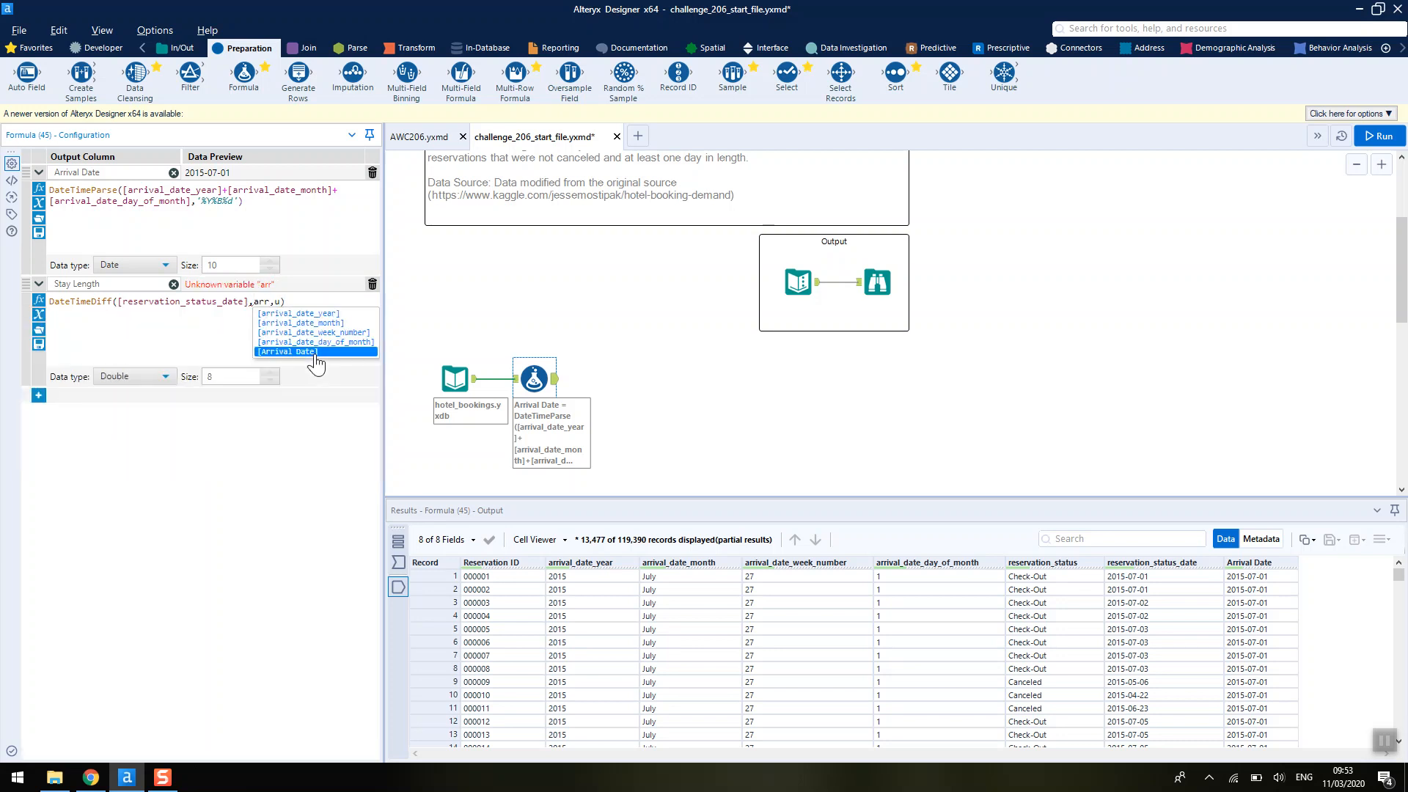
click(316, 353)
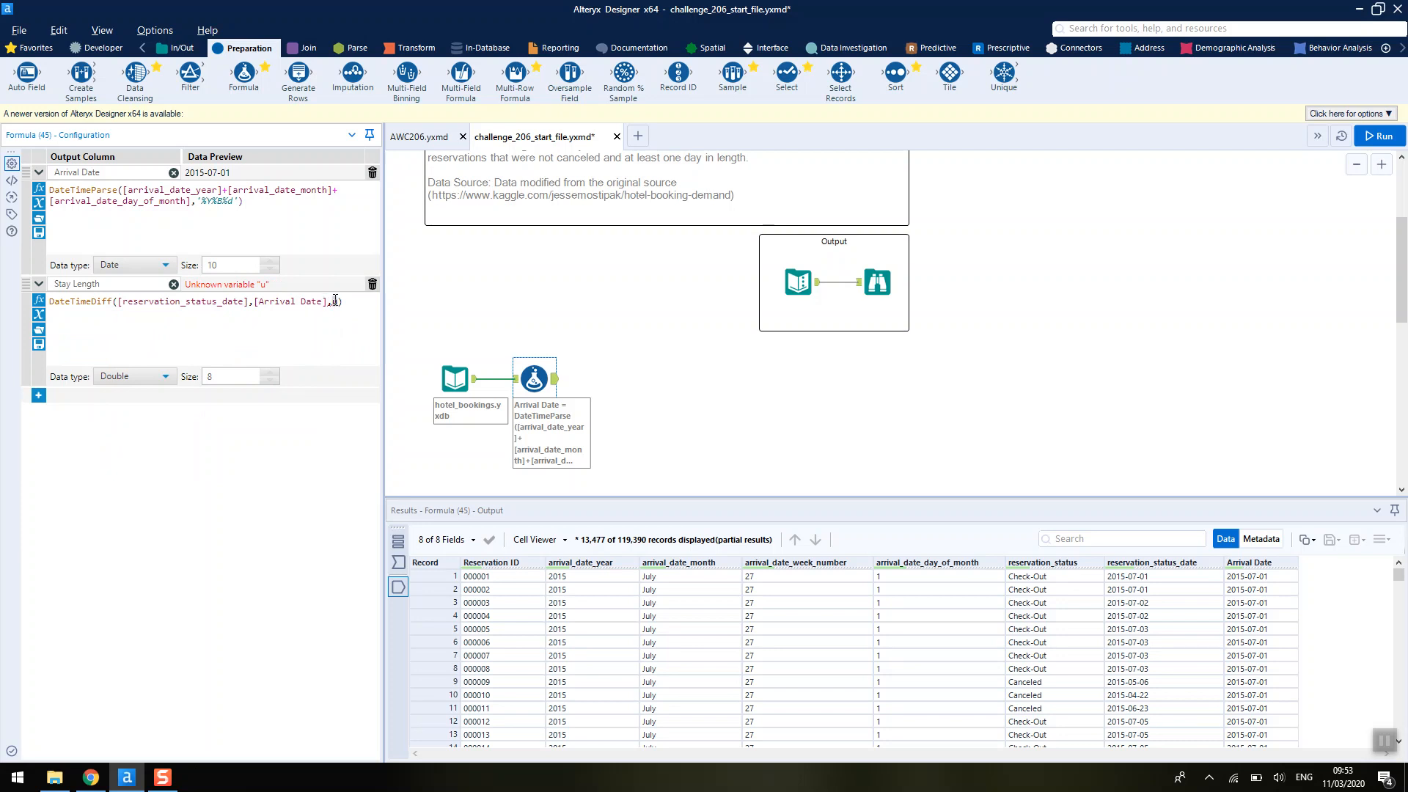
text('days)
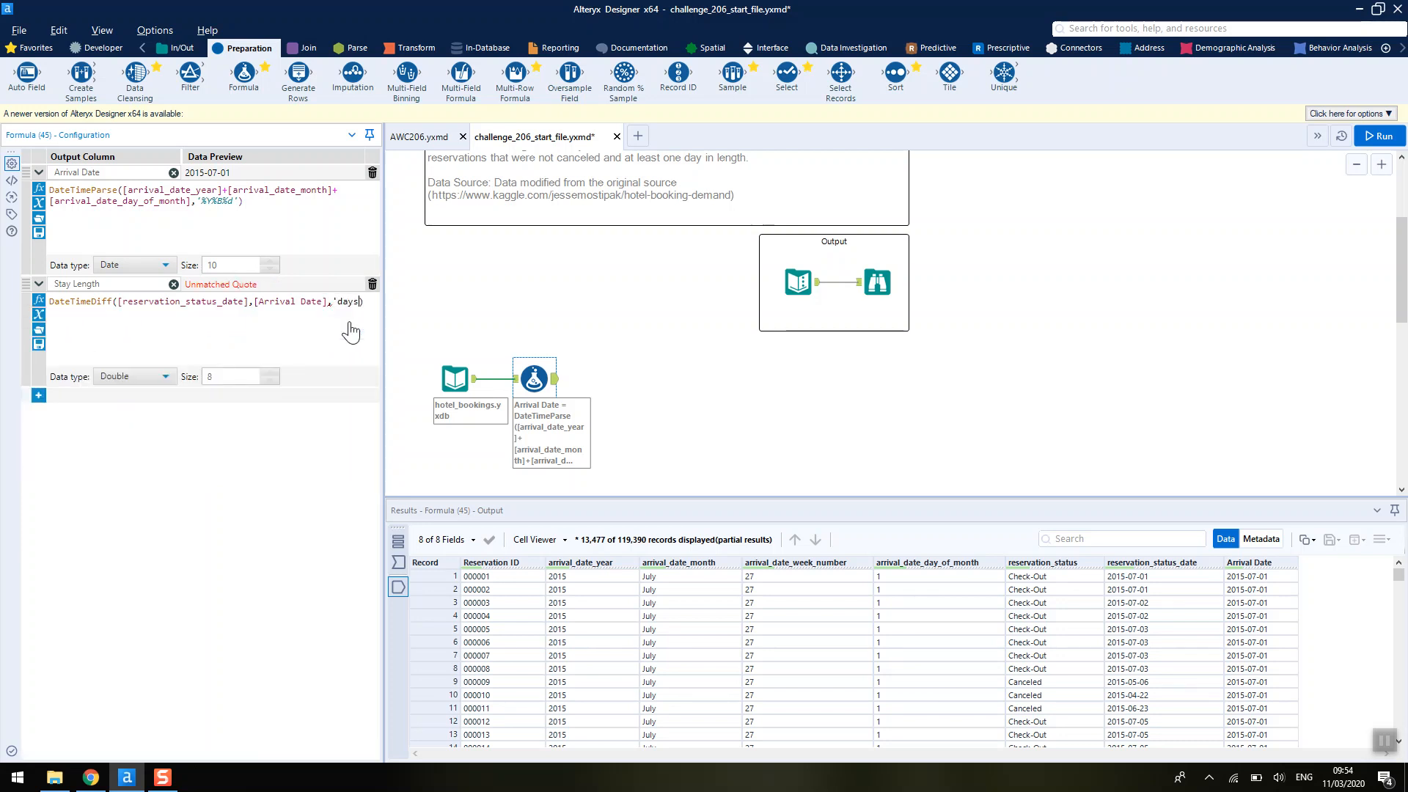
text(')
Step: Wrap the Stay Length calculation in an if statement that applies it when [reservation_status]="Check-Out" and otherwise returns 0
click(49, 303)
key(Return)
key(Return)
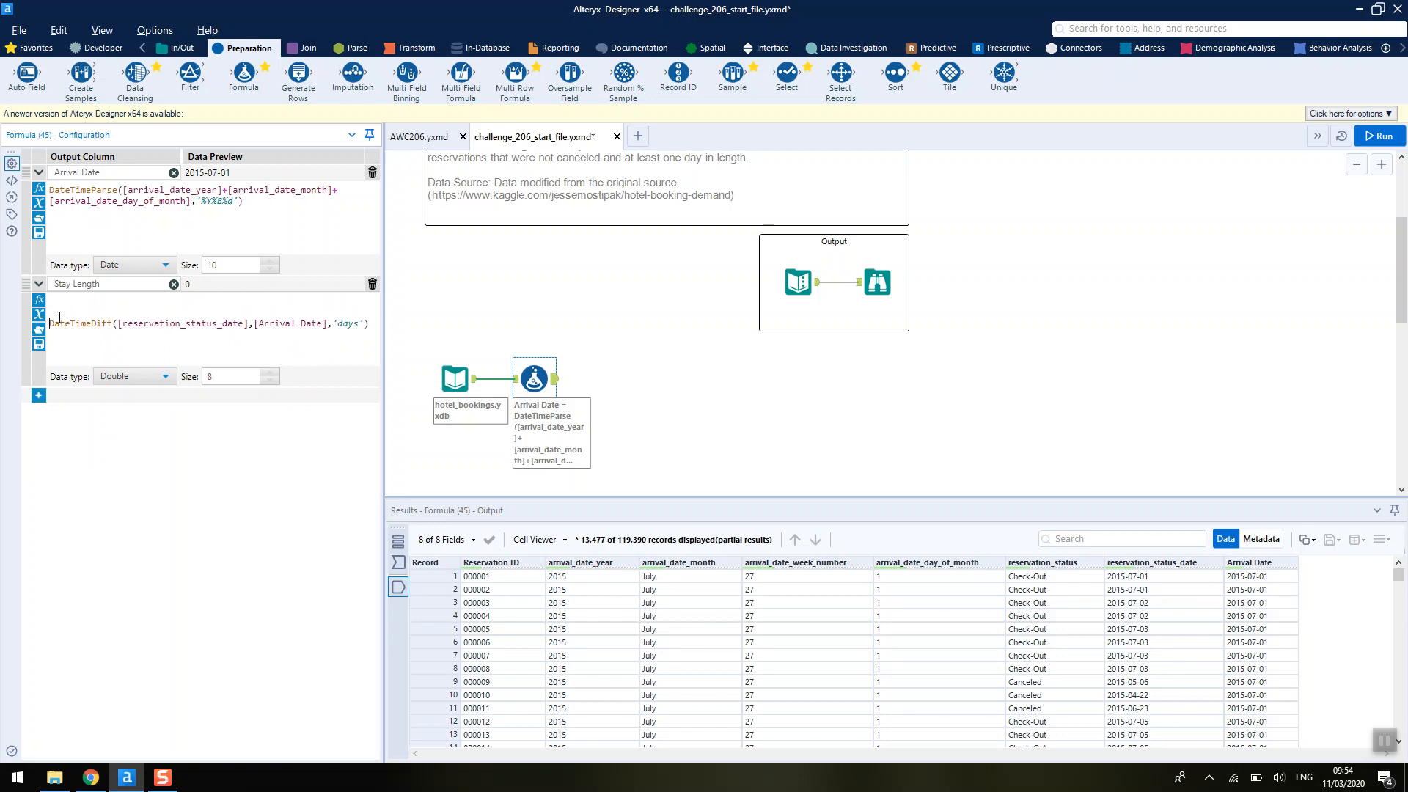
text(if res)
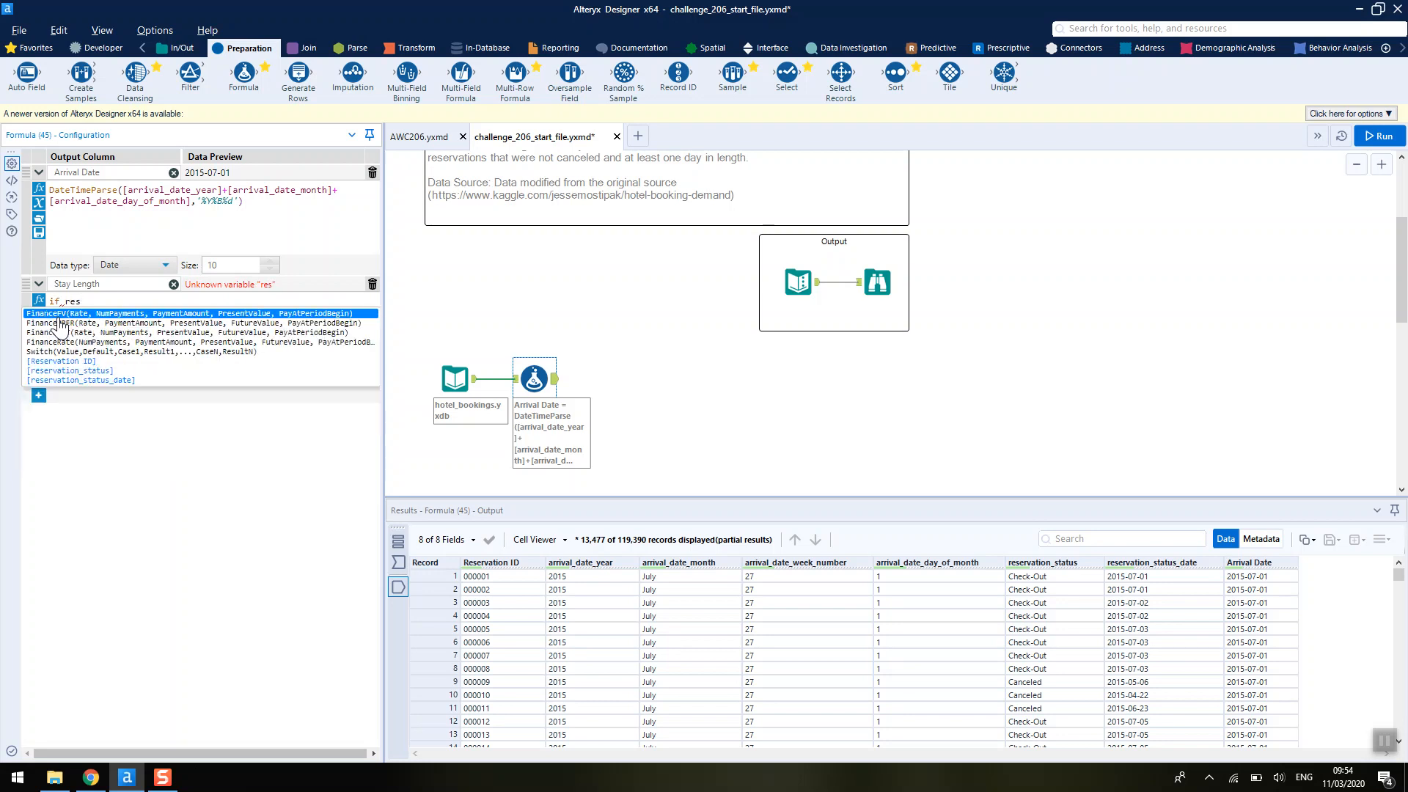
click(101, 371)
text(="Check-Out)
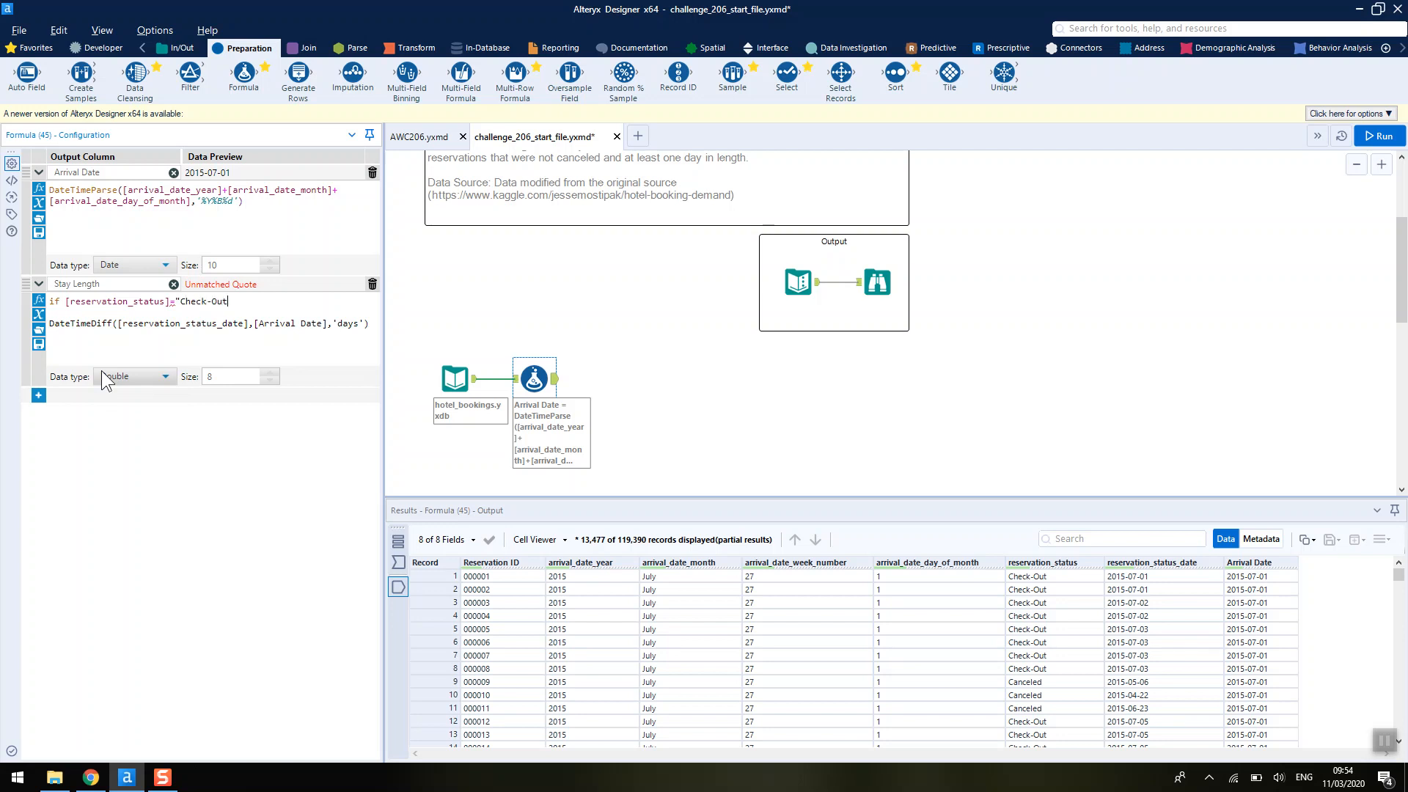
text(")
text( tha)
text(n)
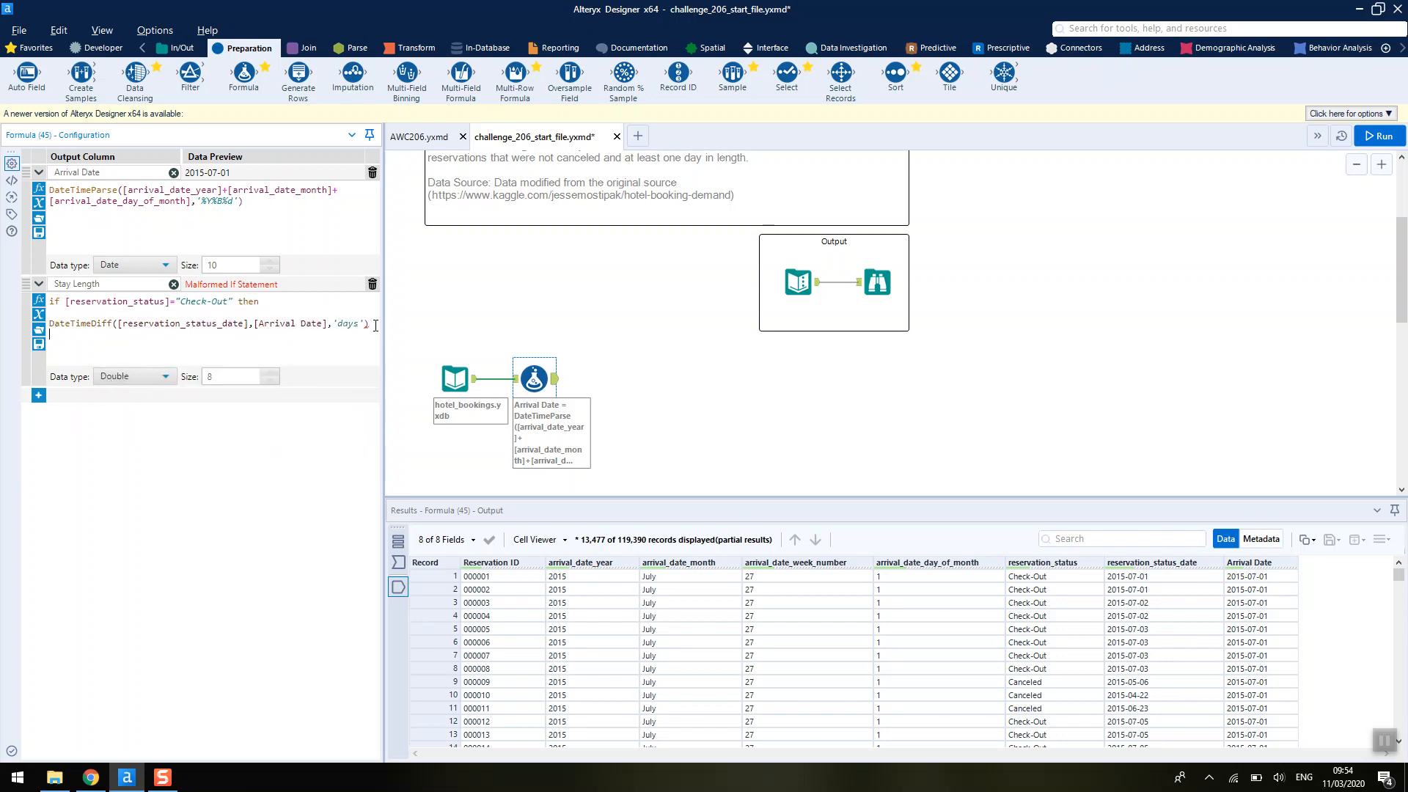
key(Return)
text(0 endif)
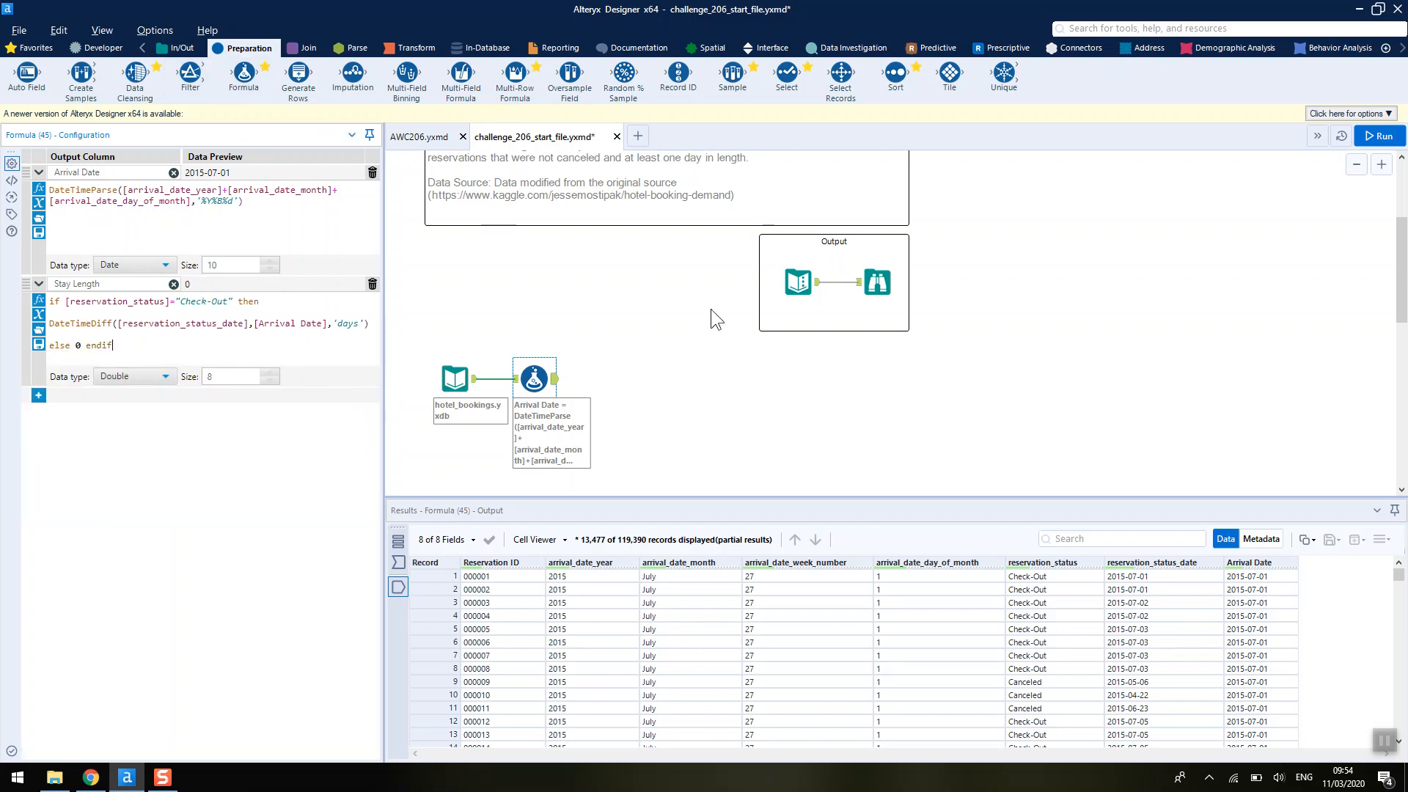
Step: Add a Filter tool after the Formula tool with the basic condition Stay Length != 0
scroll(711, 309, up, 1)
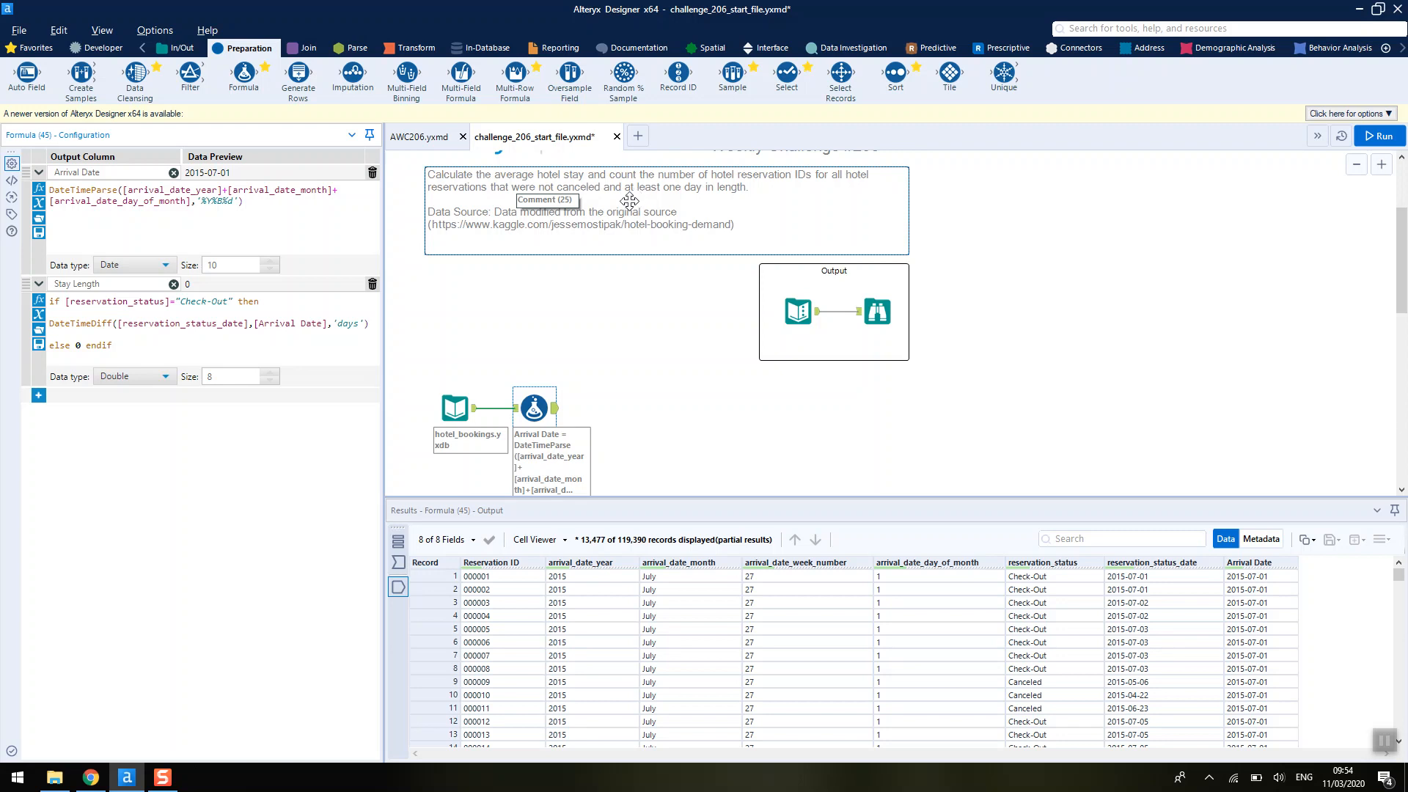
drag(190, 74, 621, 414)
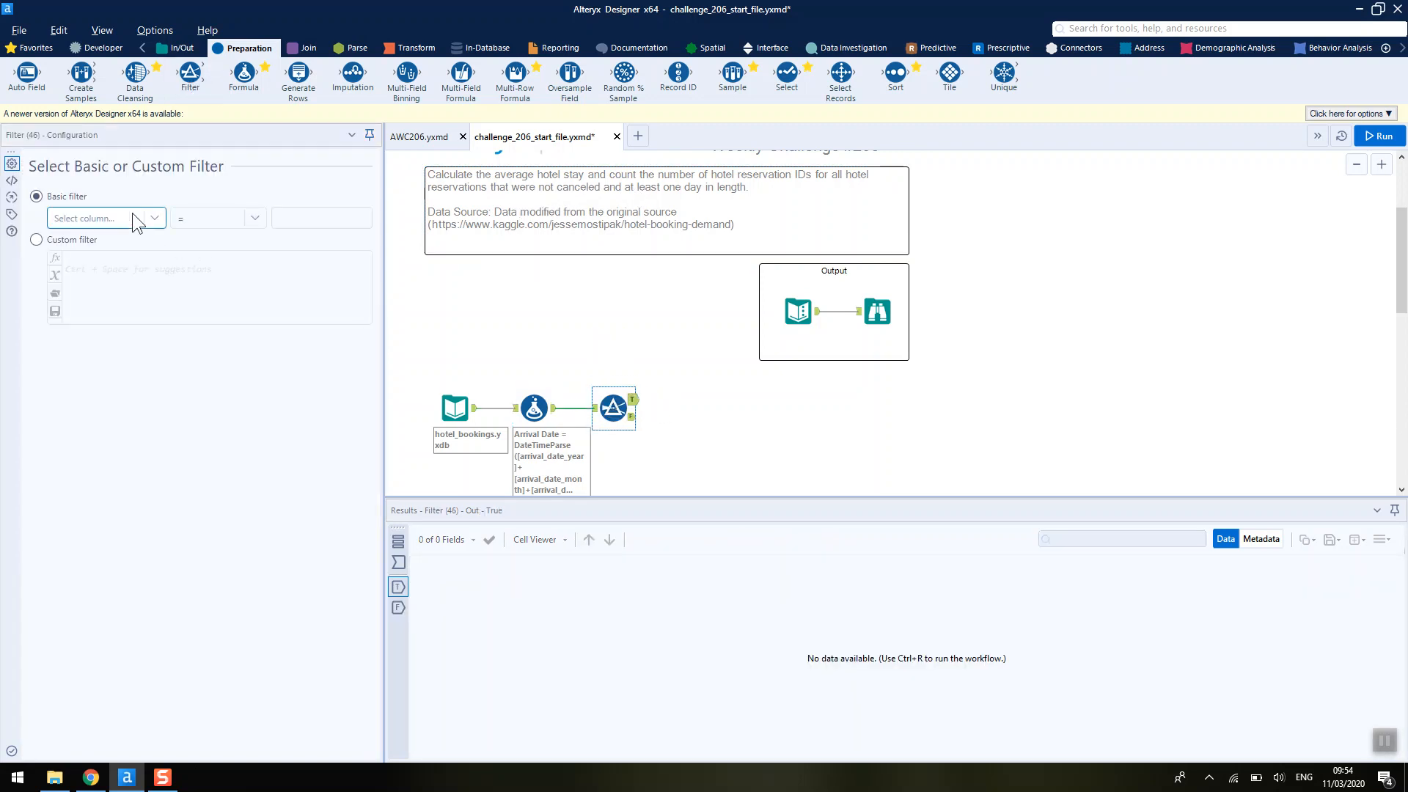
click(133, 217)
click(110, 362)
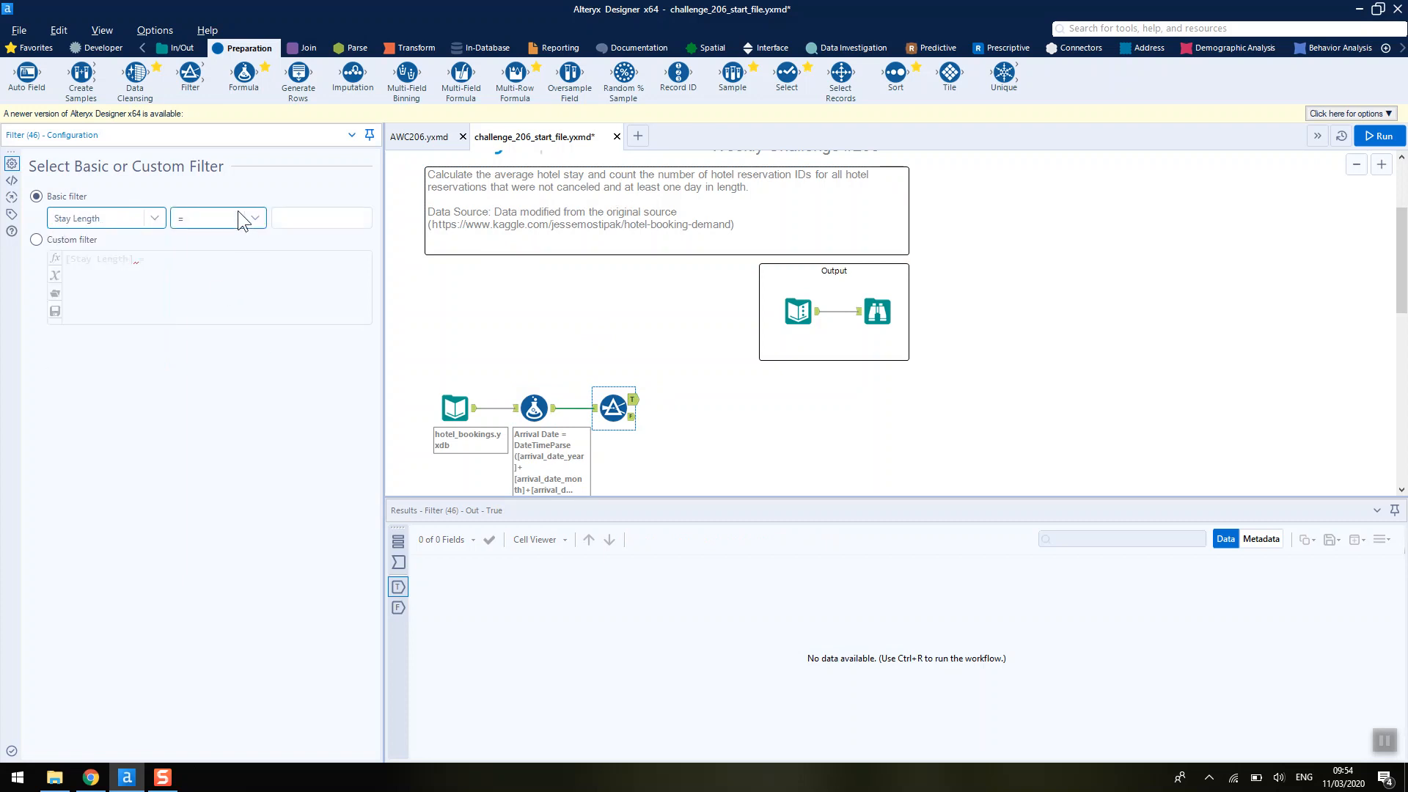
click(238, 219)
click(188, 251)
click(303, 214)
click(302, 213)
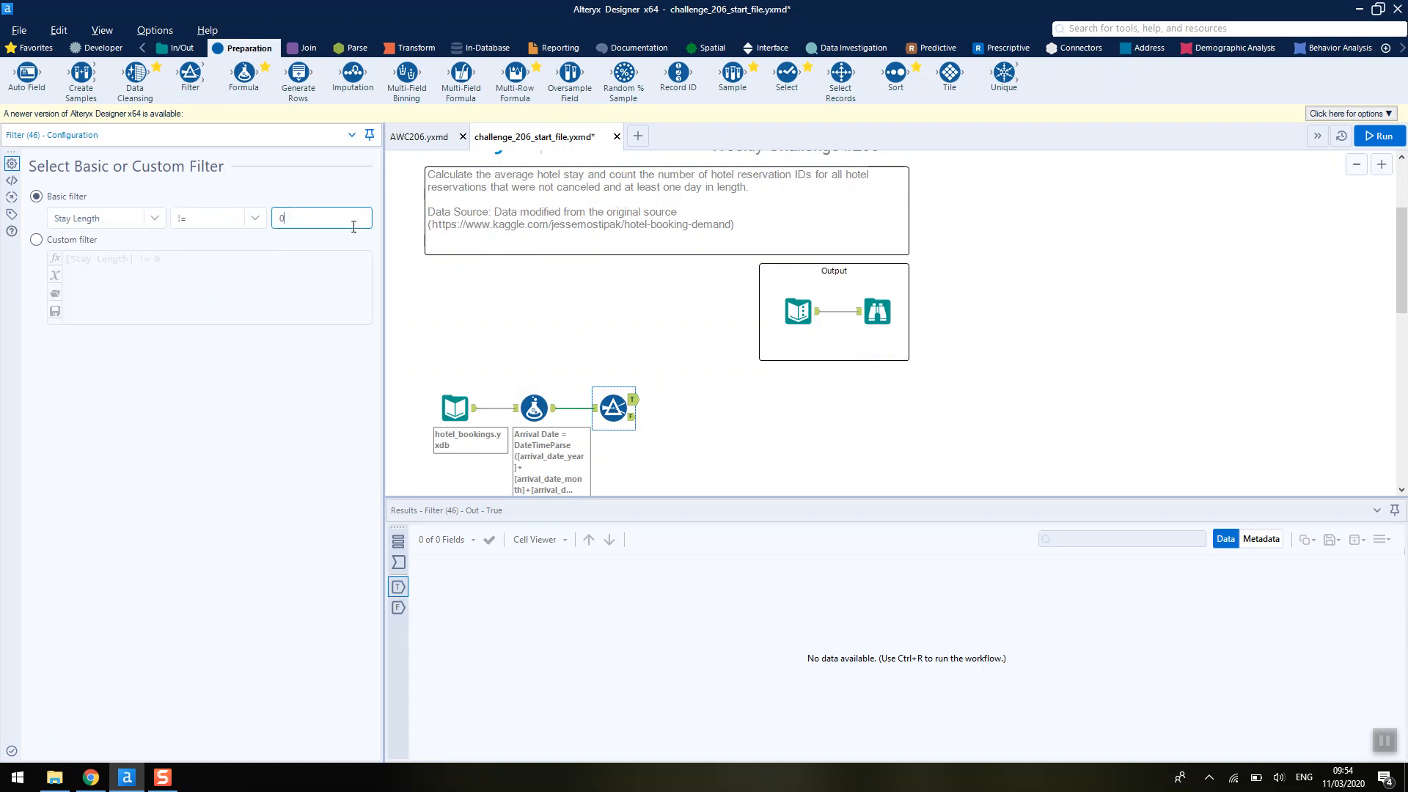
text(0)
Step: Run the workflow and check the Stay Length values against the status and arrival dates in the Filter's true output
key(ctrl+r)
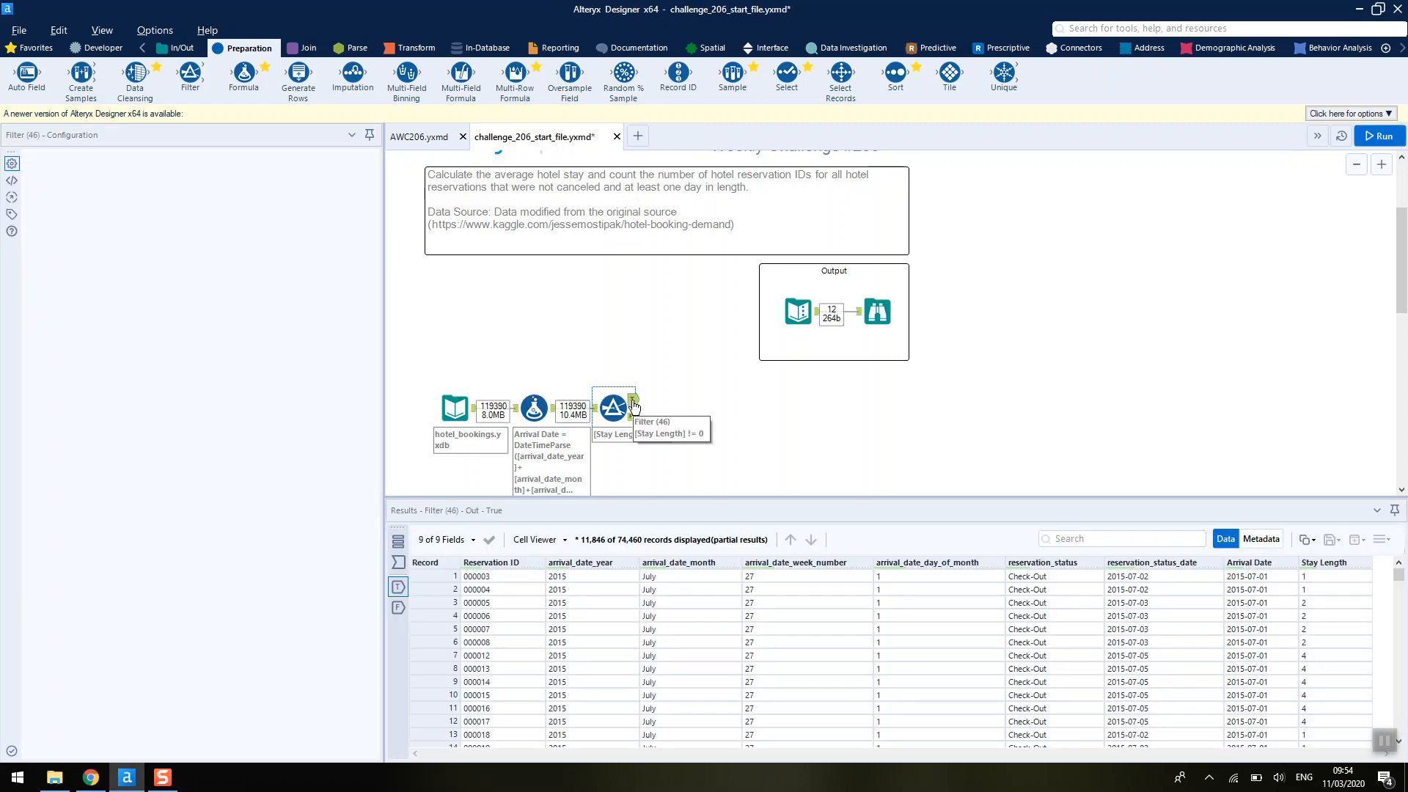
click(1402, 578)
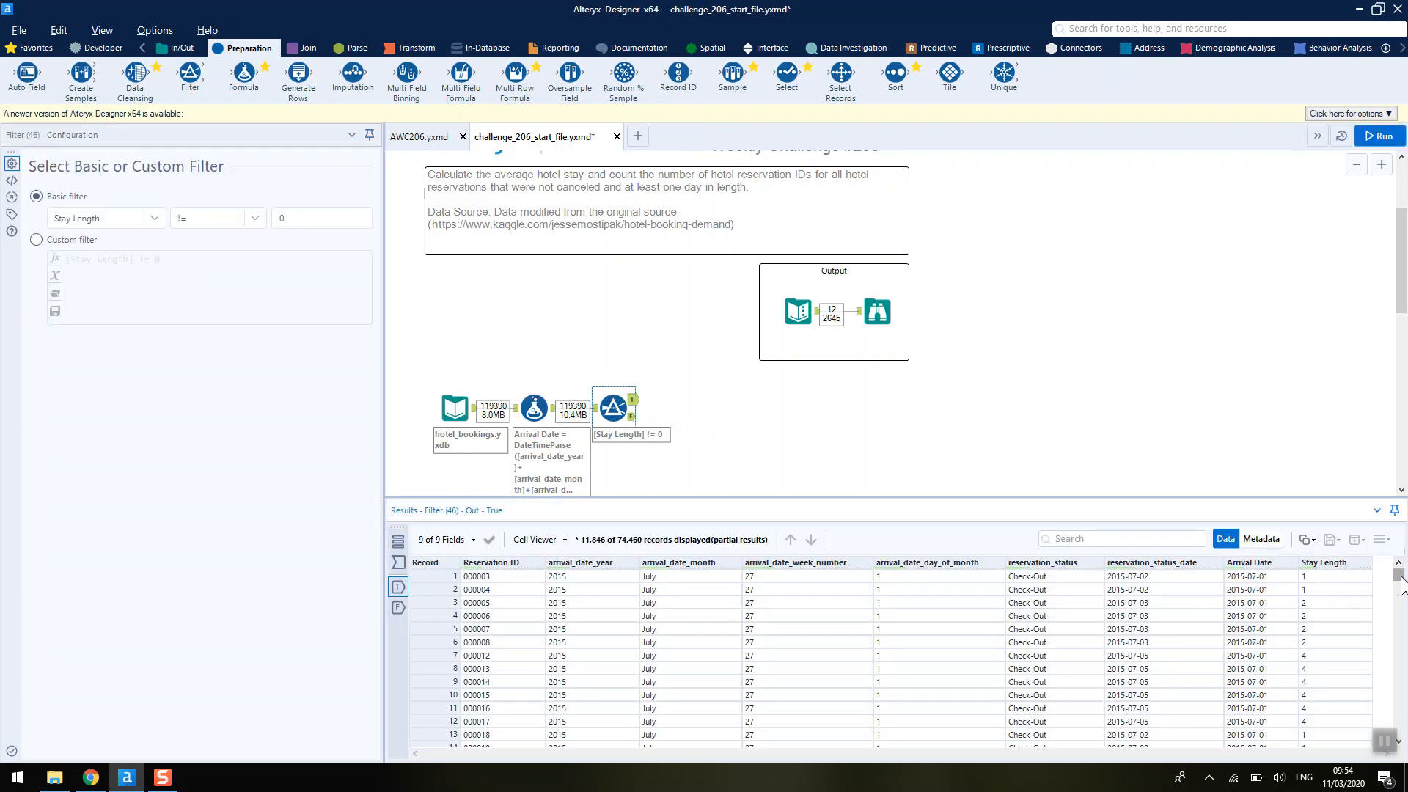
drag(1260, 658, 1142, 662)
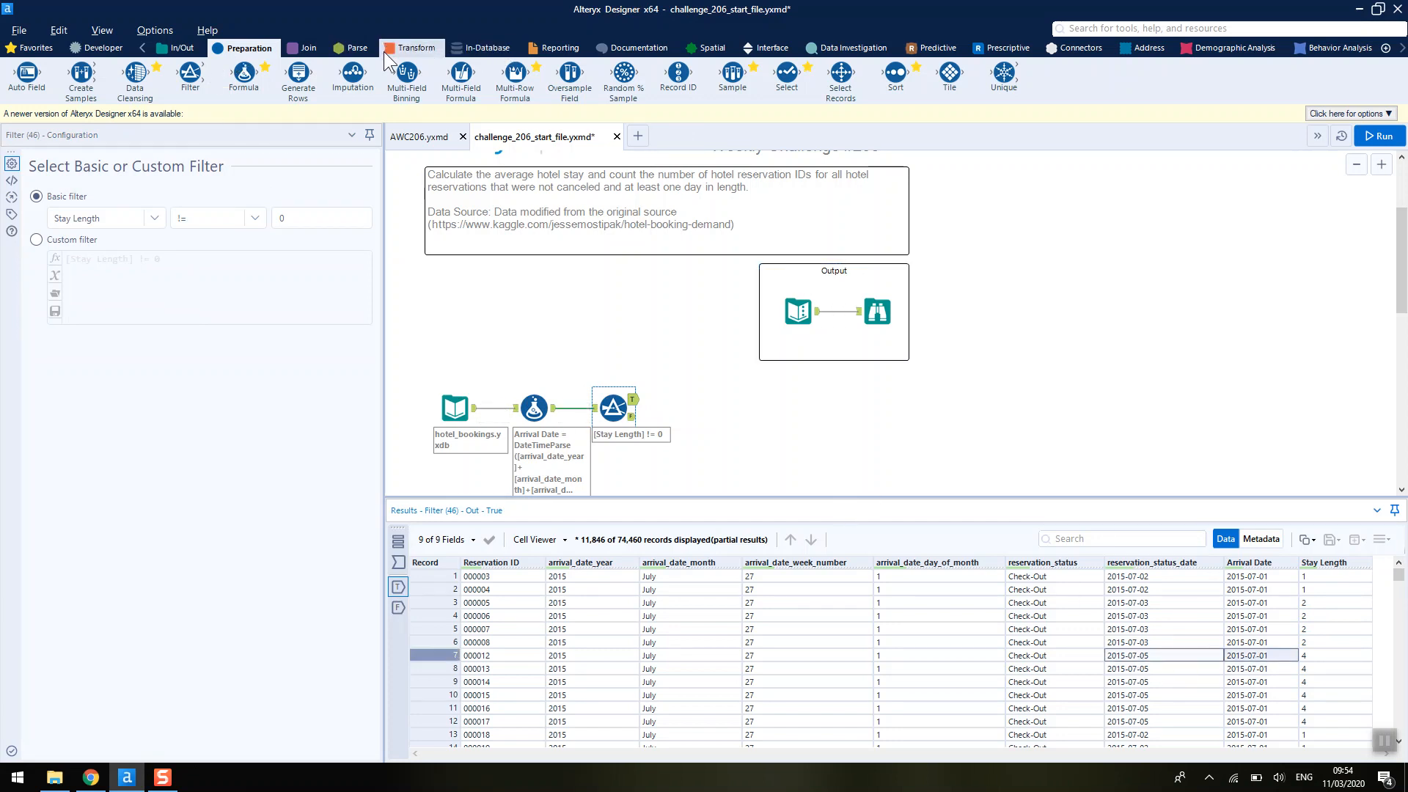
Step: Connect a Summarize tool to the Filter's true output and group by arrival_date_month, naming the output field Month
click(406, 51)
drag(244, 73, 694, 402)
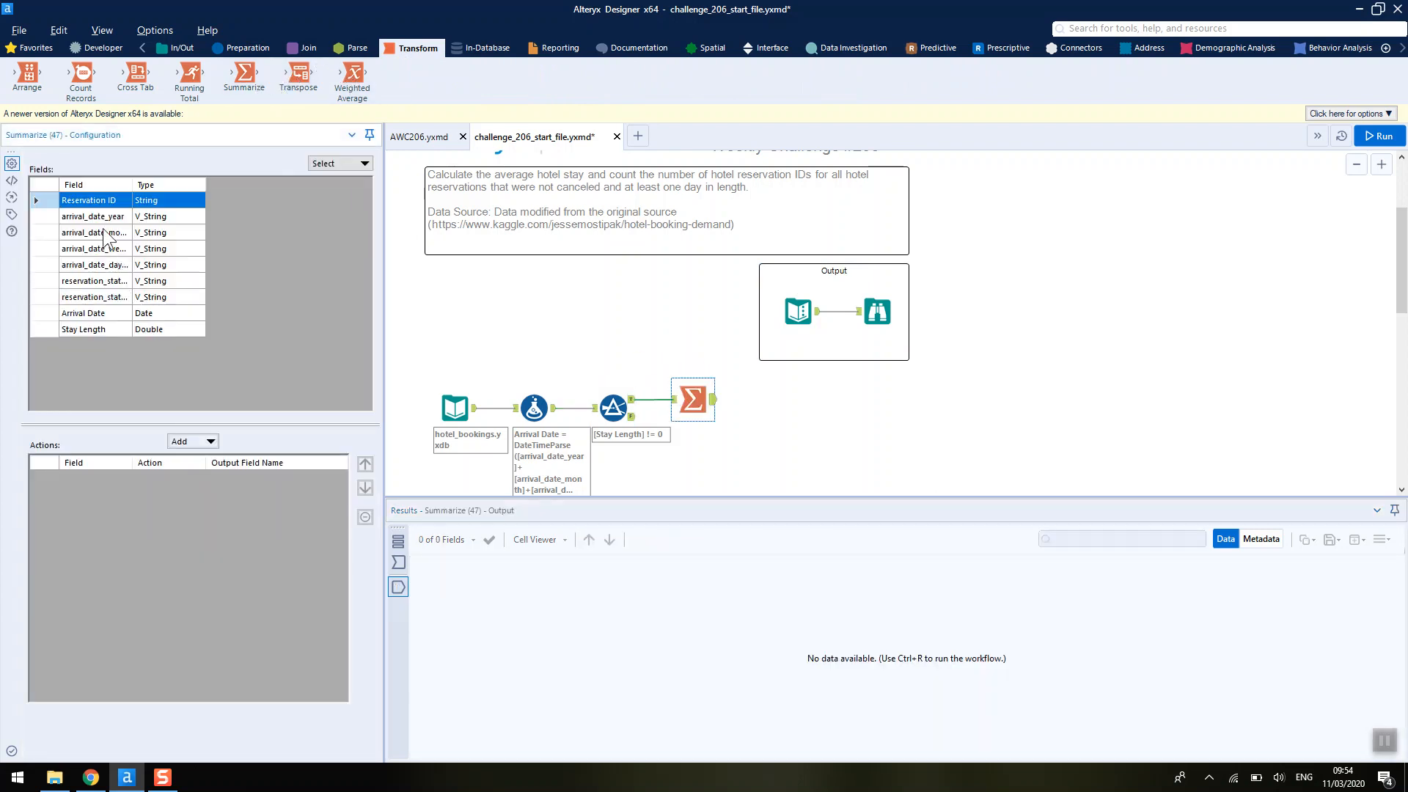
click(114, 234)
click(193, 441)
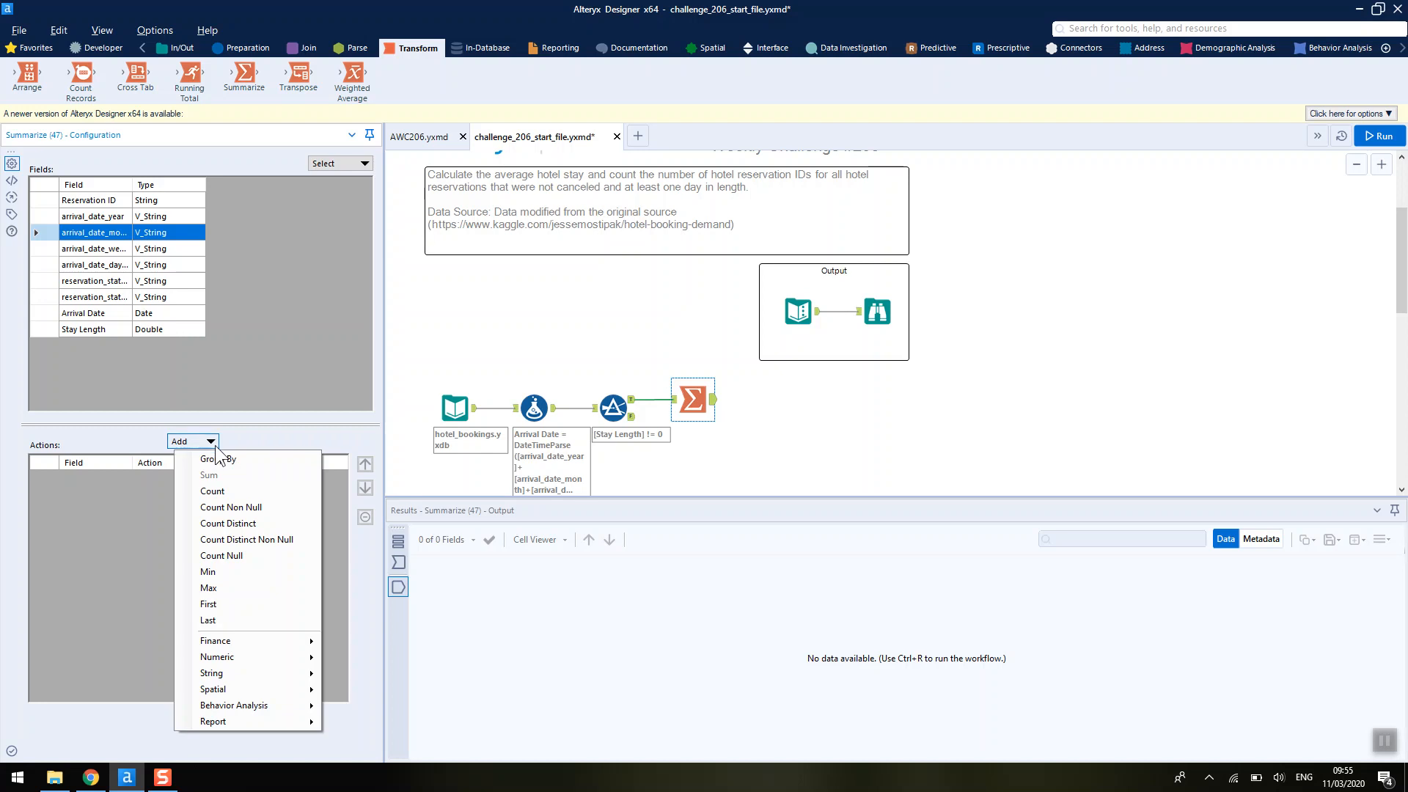
click(218, 461)
click(236, 479)
text(Month)
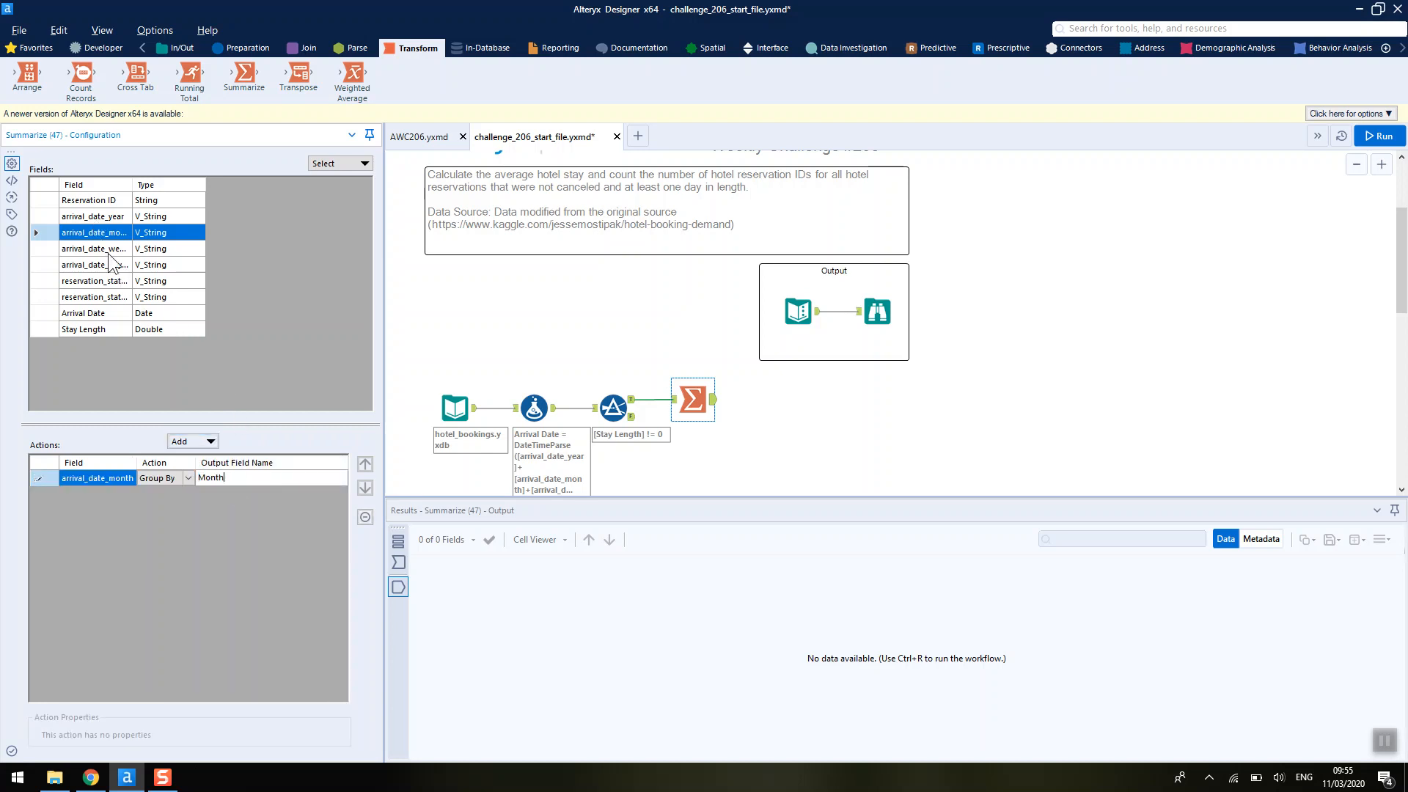
Step: Add an Average action for the Stay Length field to the Summarize tool
click(113, 327)
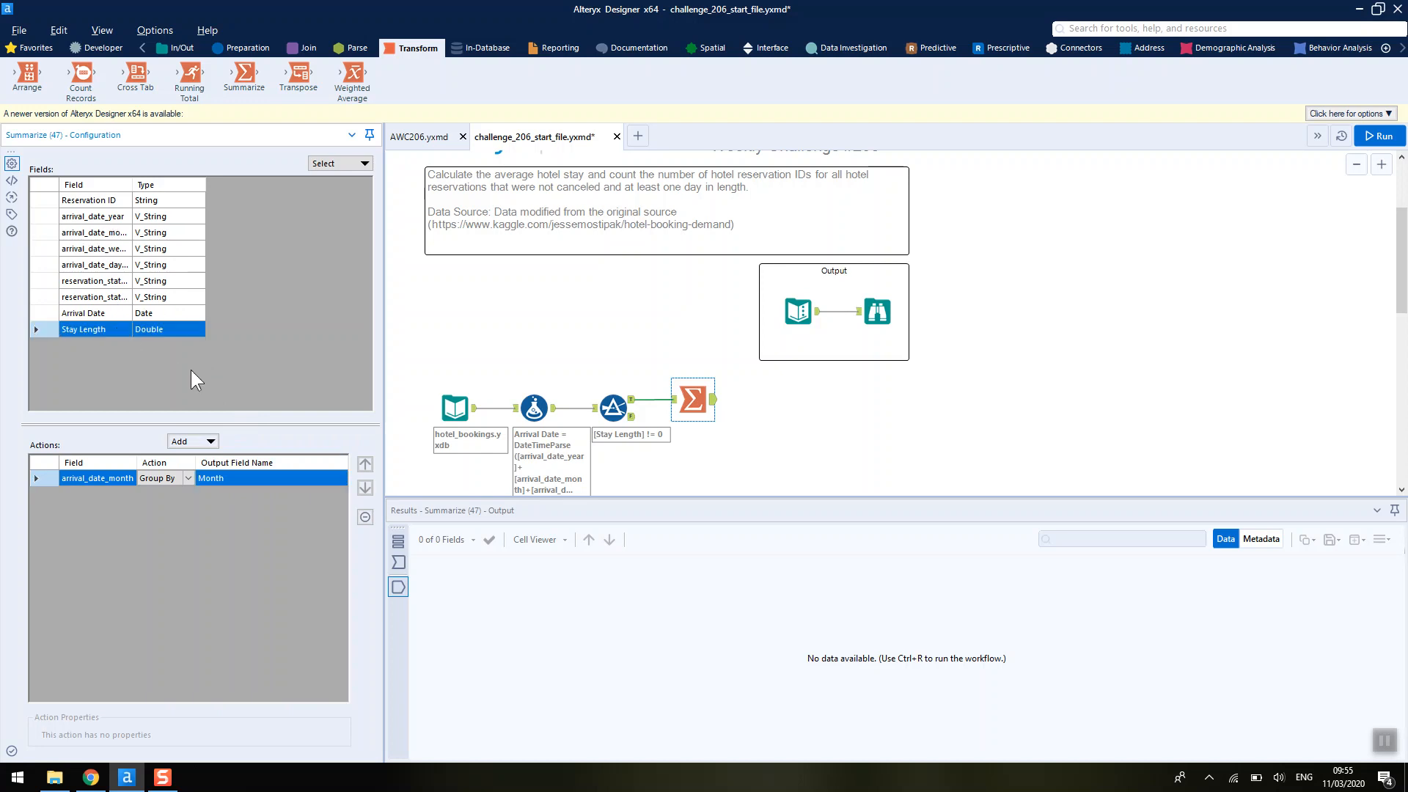
click(206, 443)
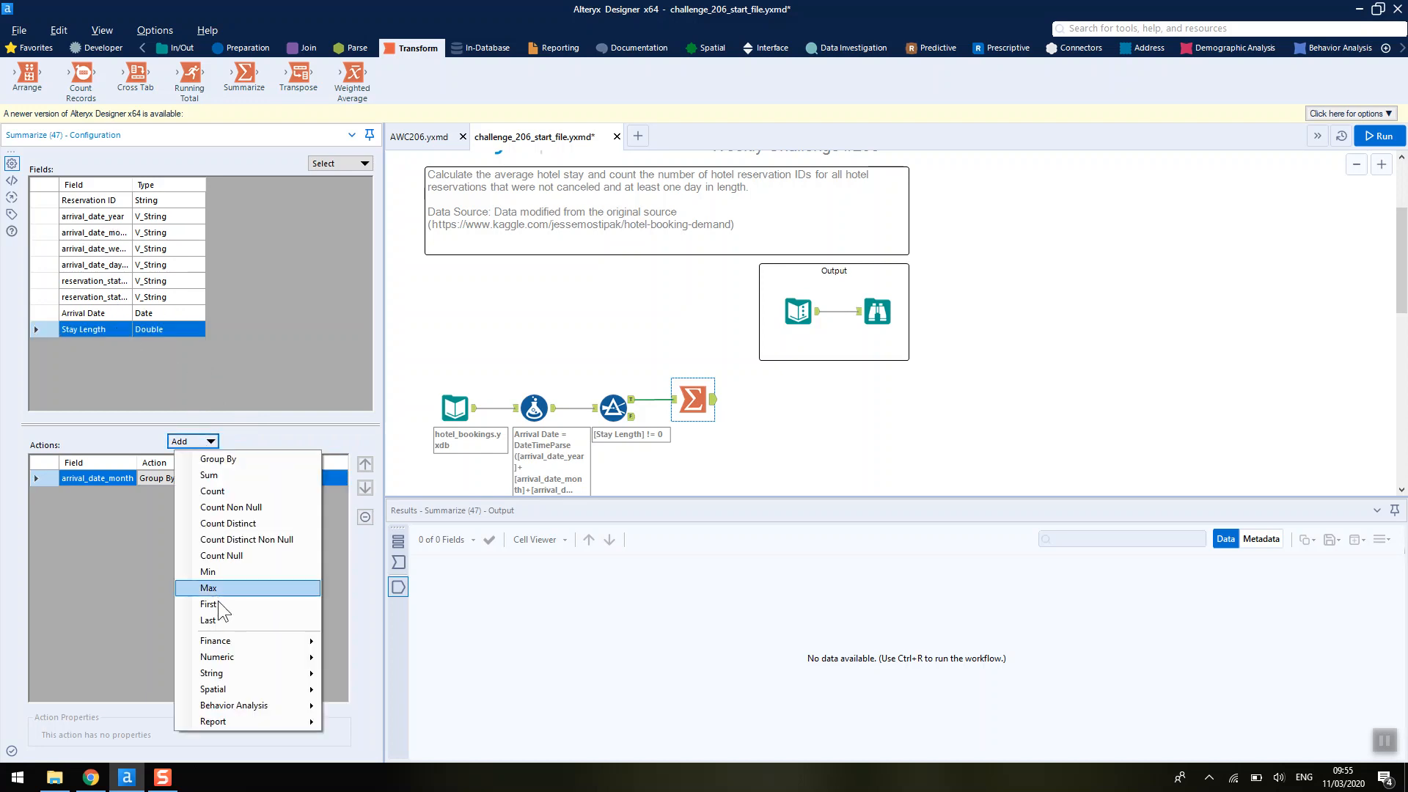
mouse_move(242, 658)
click(394, 576)
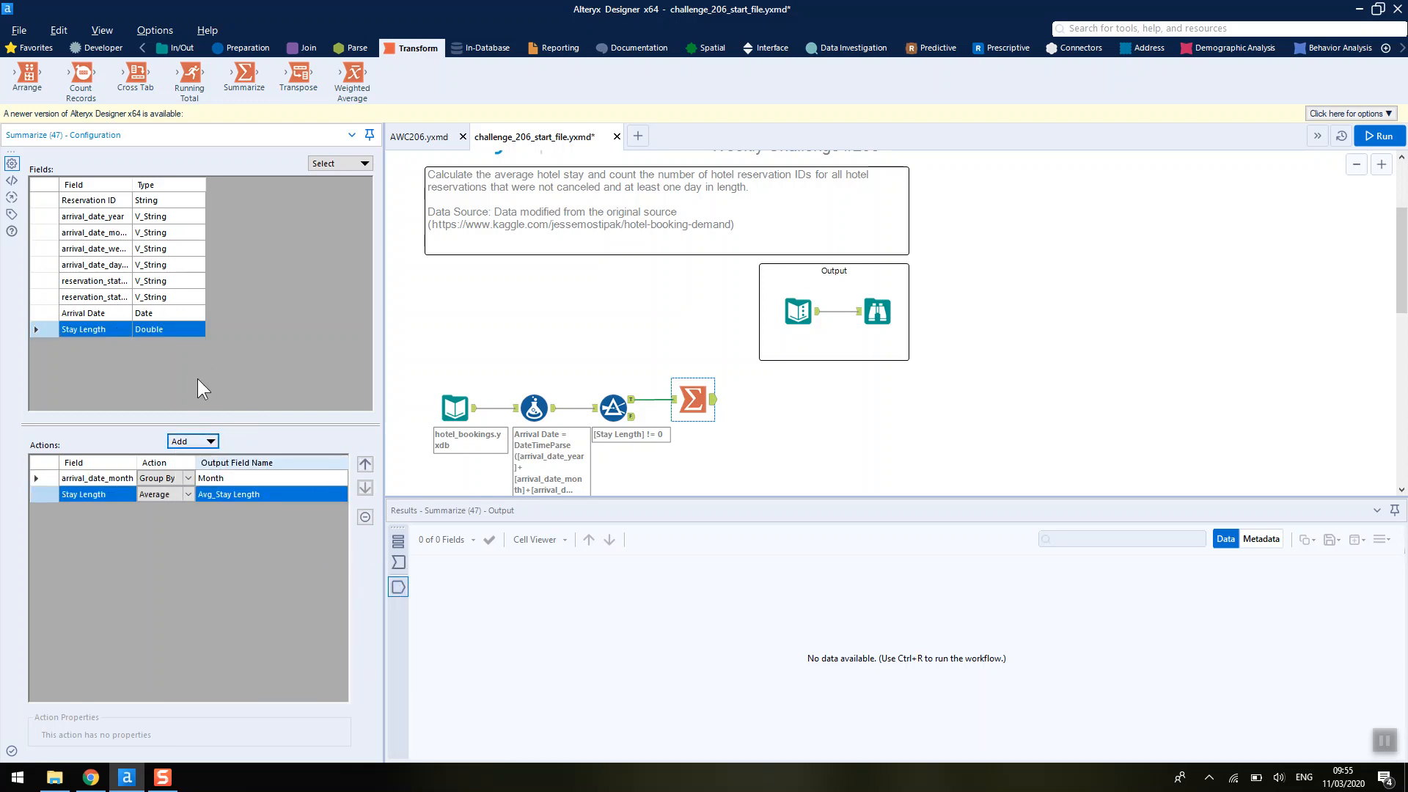
Step: Add a Count action for Reservation ID to the Summarize tool and name its output field Number of Reservations
click(90, 200)
click(193, 441)
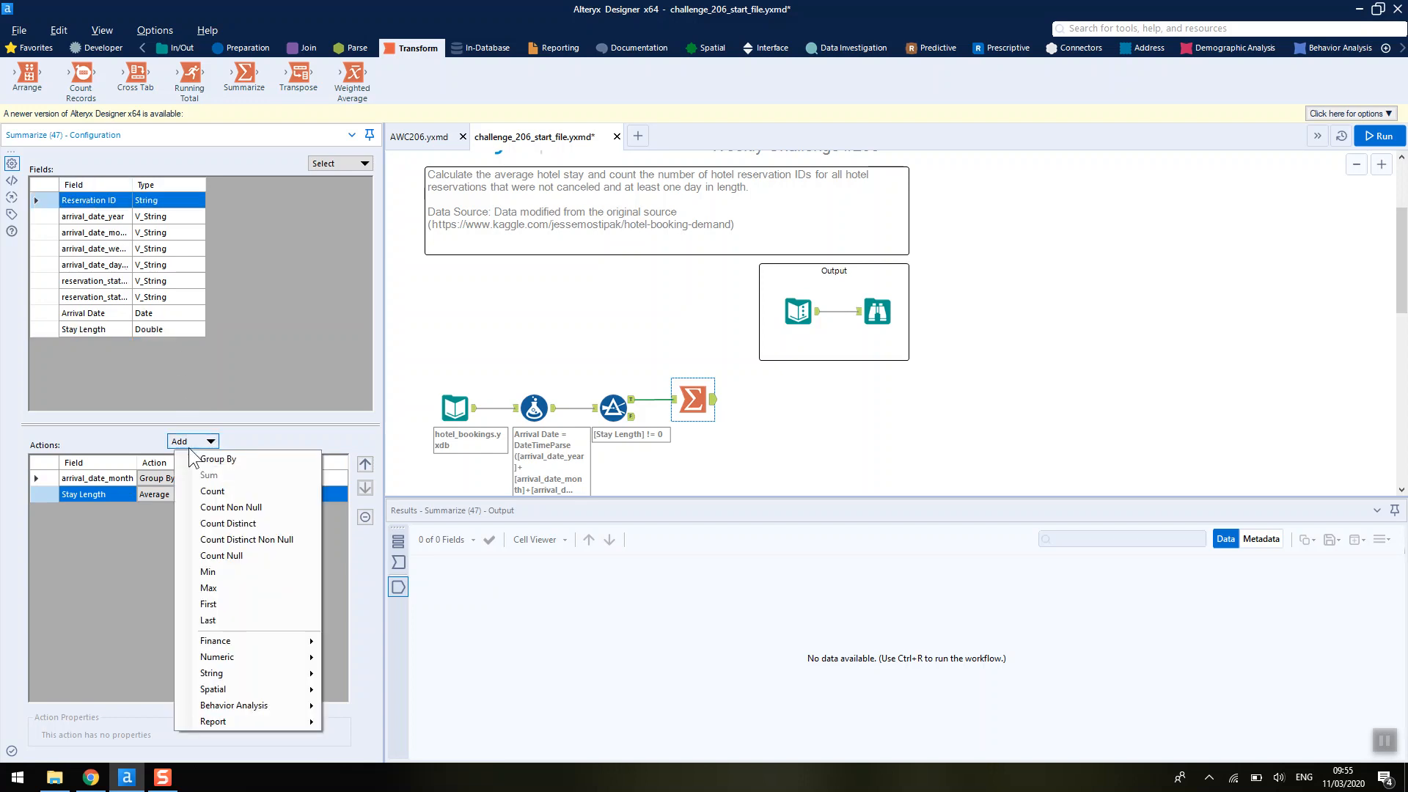
click(214, 491)
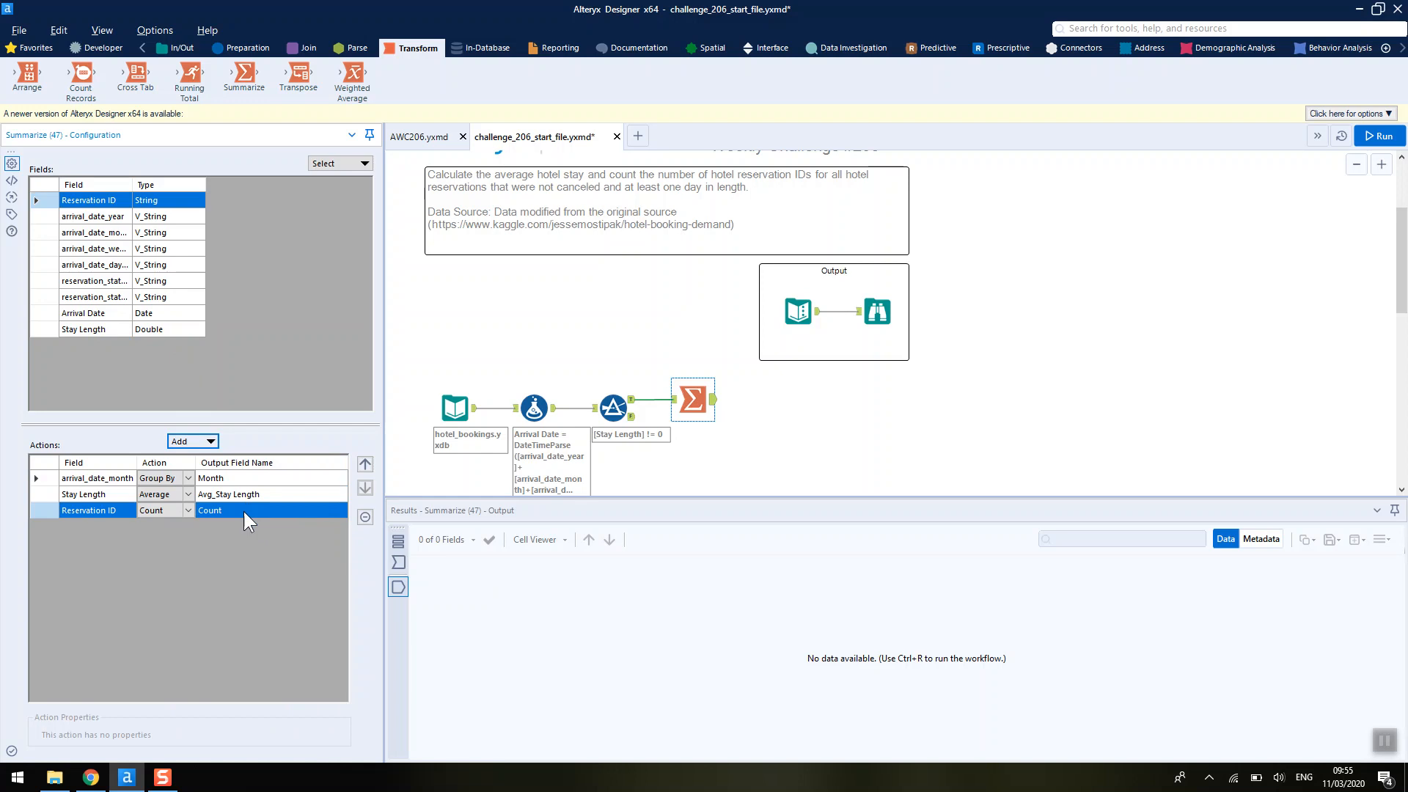
click(243, 512)
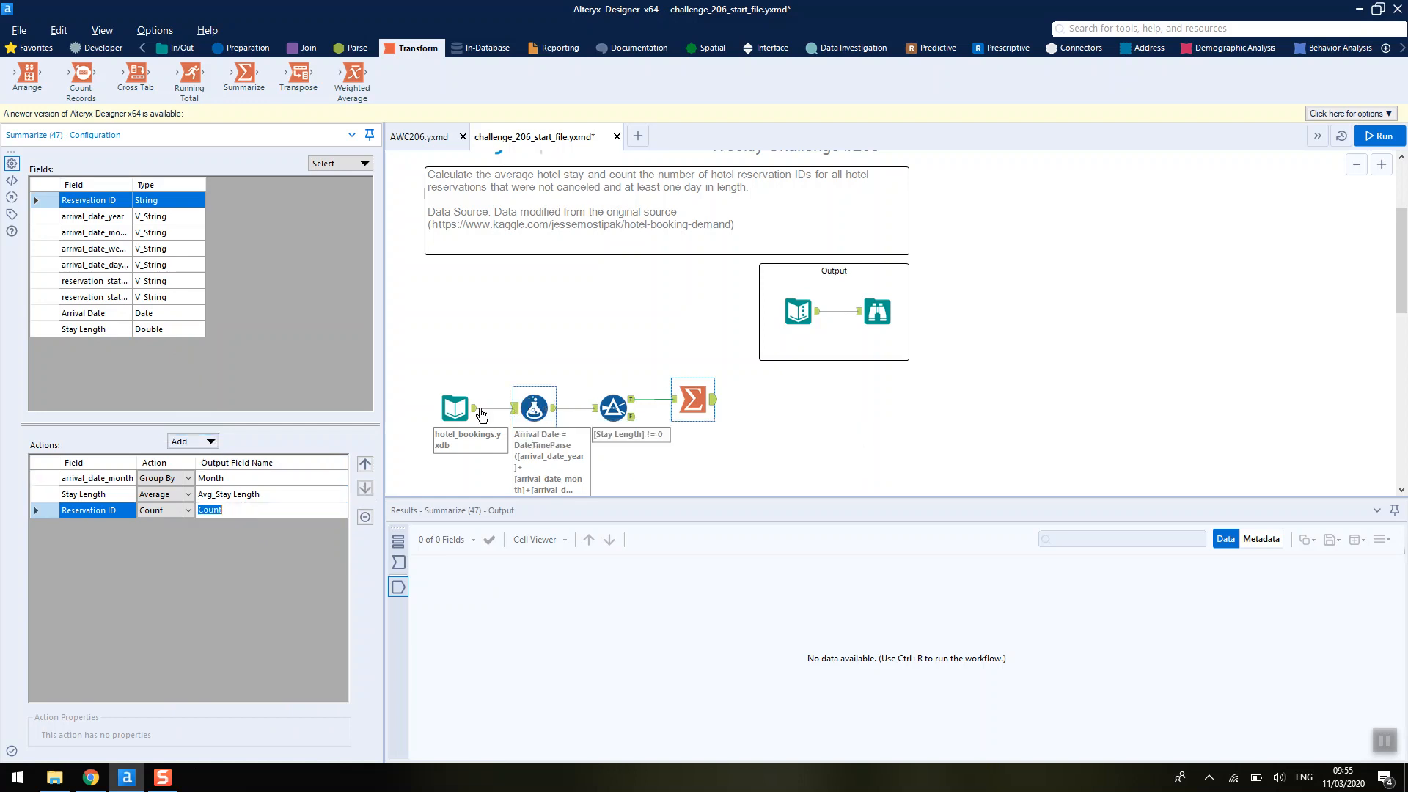
click(230, 509)
Step: Run the workflow and compare the Summarize results with the expected results in the Output container's Browse tool
key(ctrl+r)
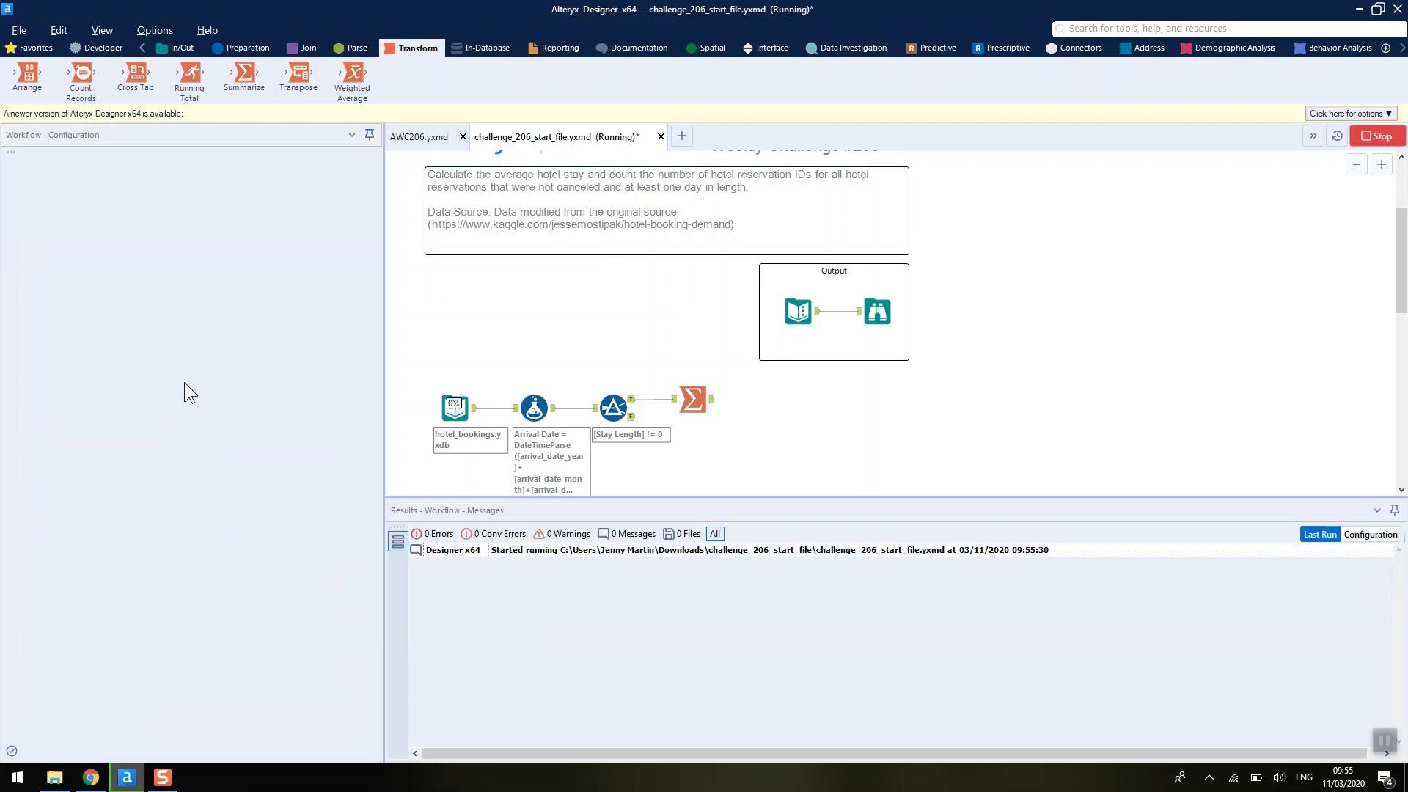
click(690, 402)
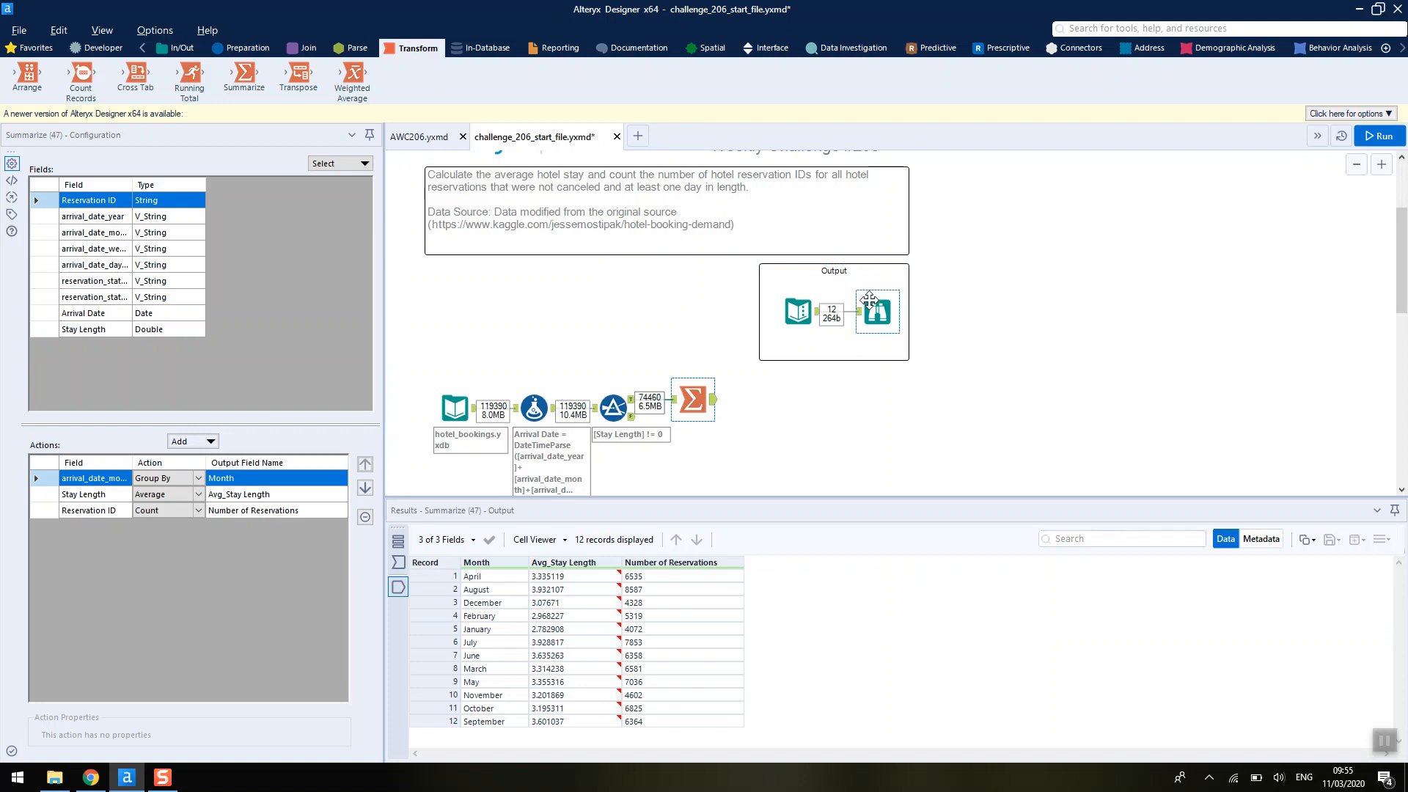
click(875, 309)
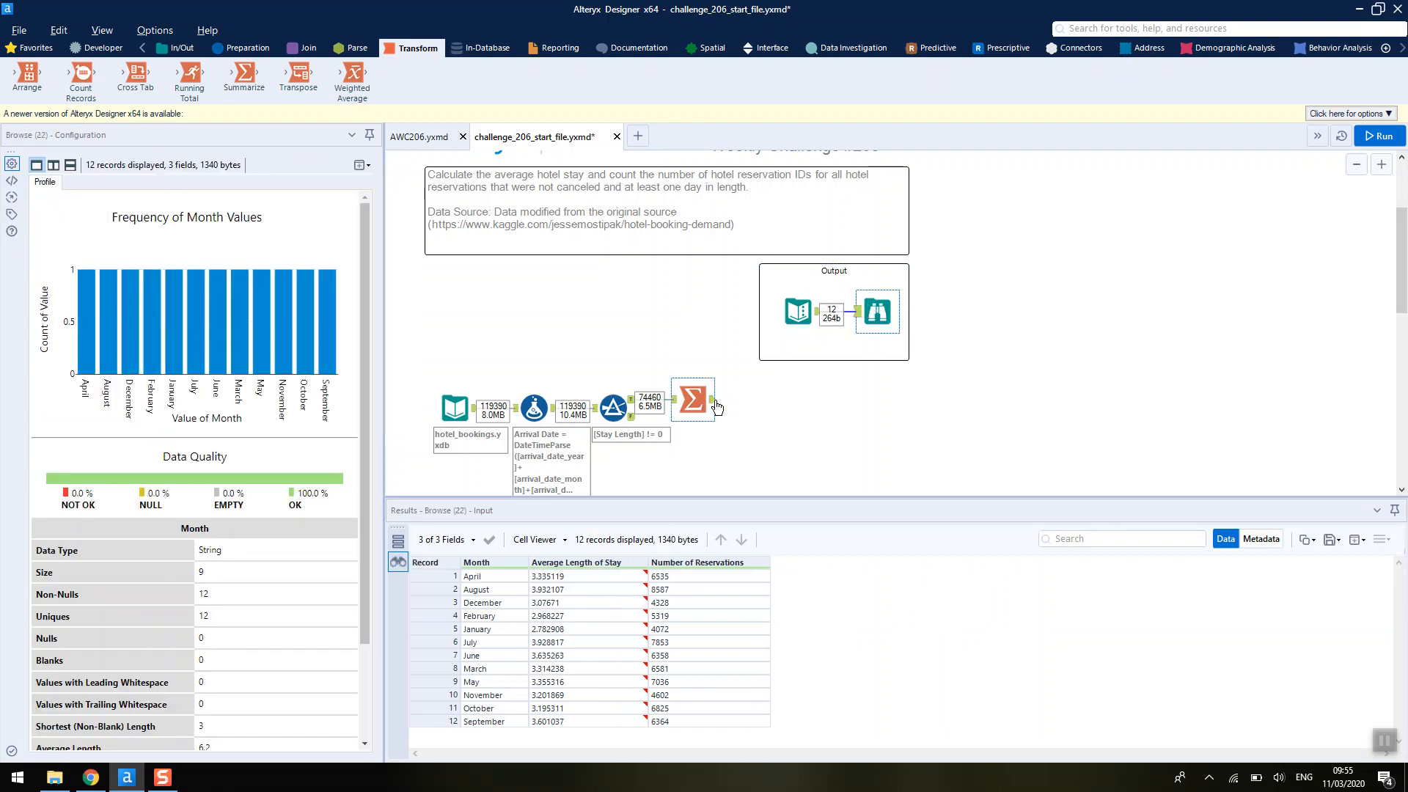
click(515, 578)
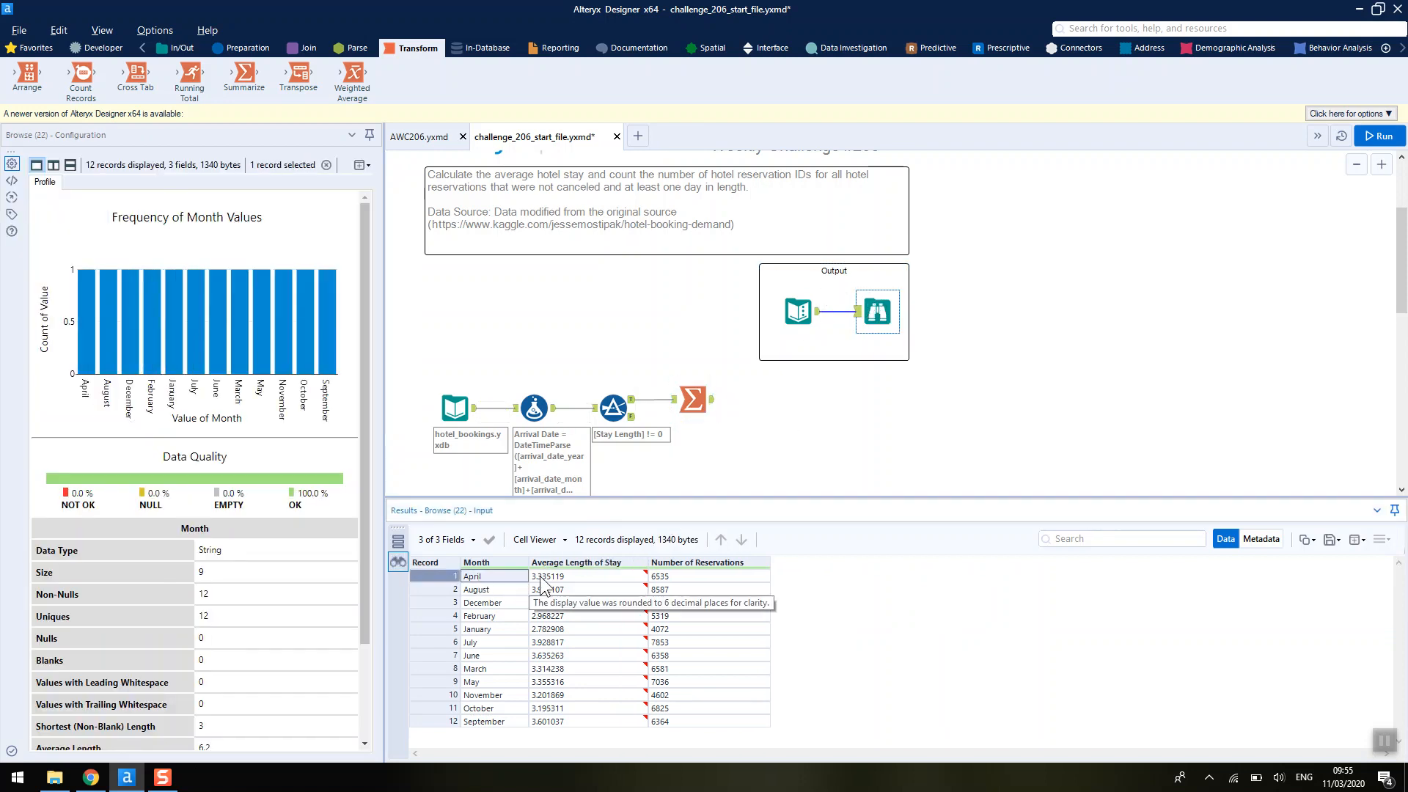
click(579, 577)
click(686, 577)
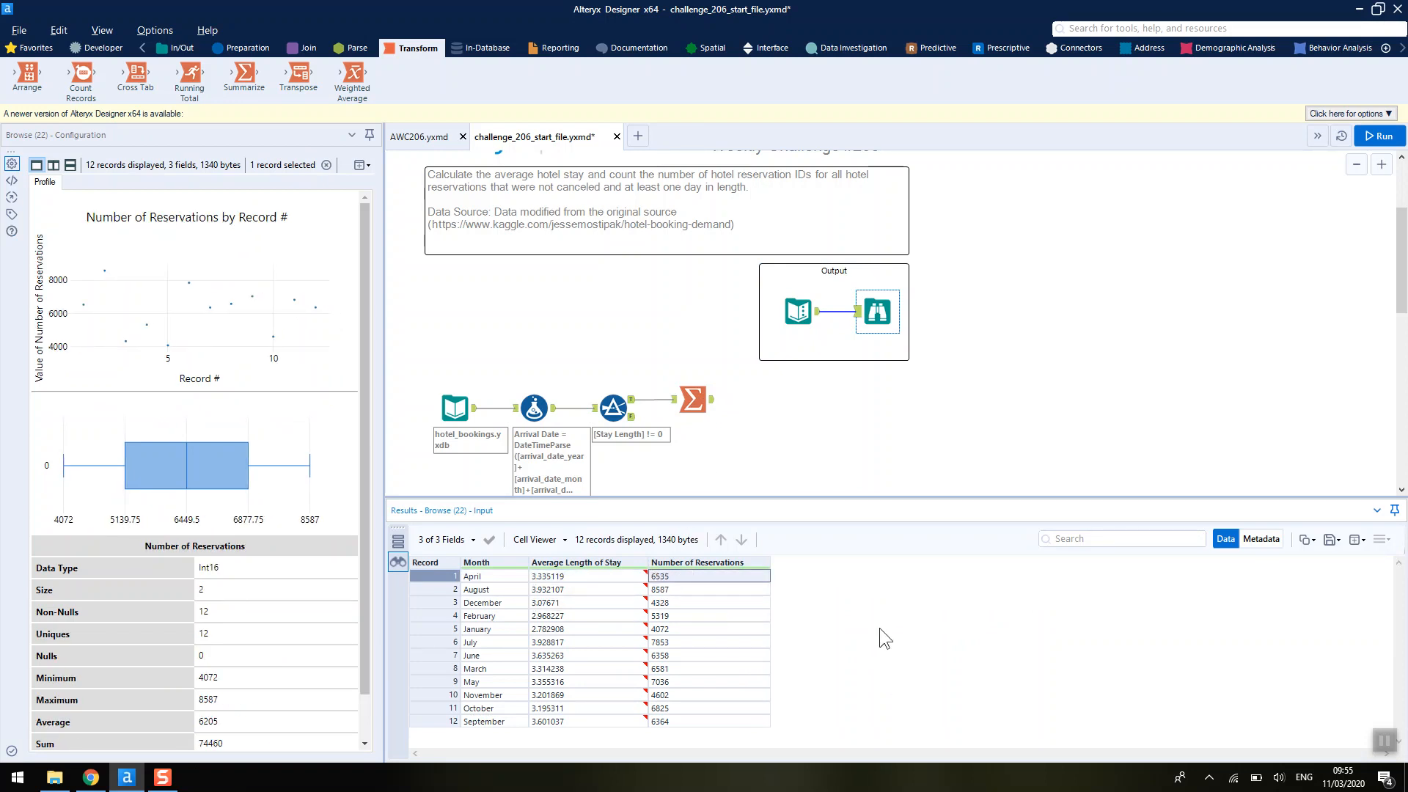
click(706, 400)
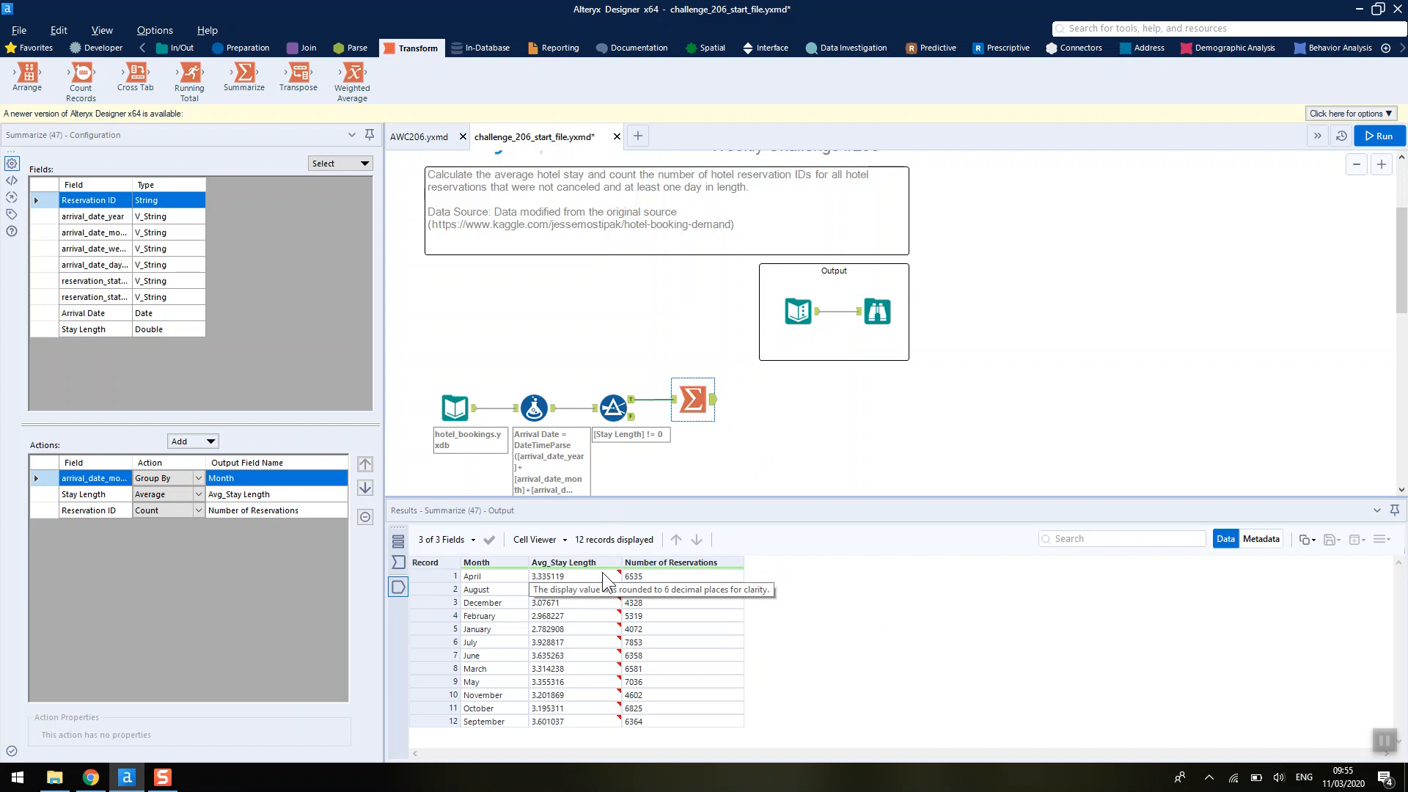